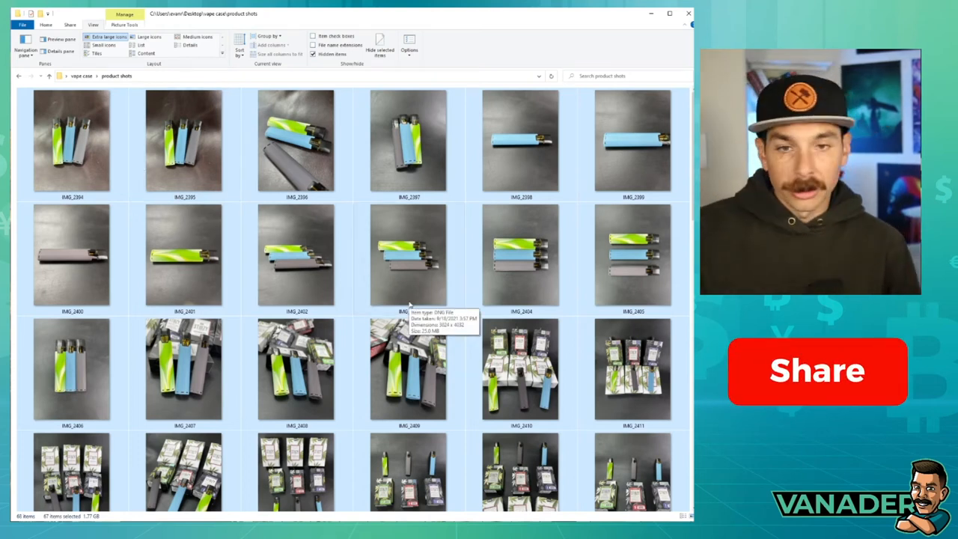
{"action": "scroll", "coordinate": [398, 285], "scroll_direction": "down", "scroll_amount": 5}
{"action": "scroll", "coordinate": [397, 284], "scroll_direction": "up", "scroll_amount": 5}
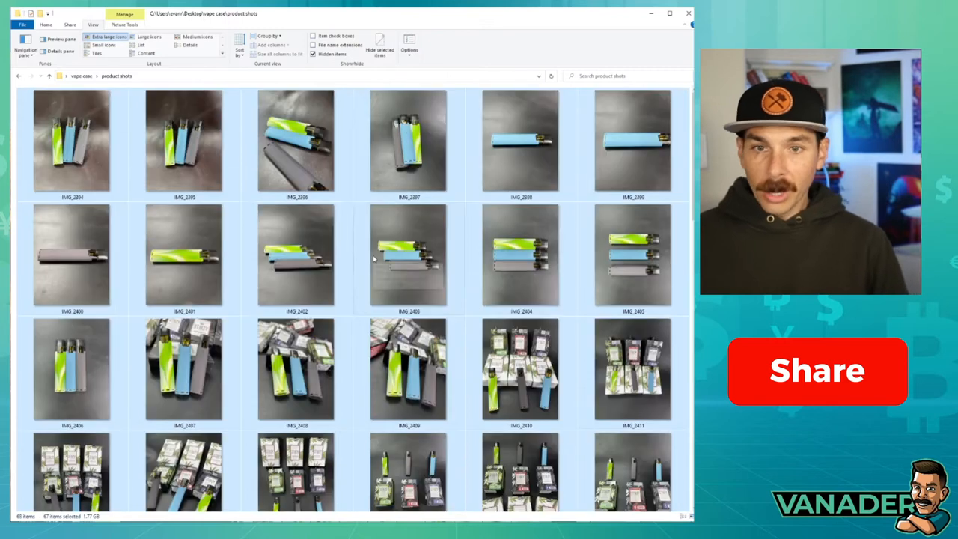
{"action": "scroll", "coordinate": [420, 295], "scroll_direction": "down", "scroll_amount": 5}
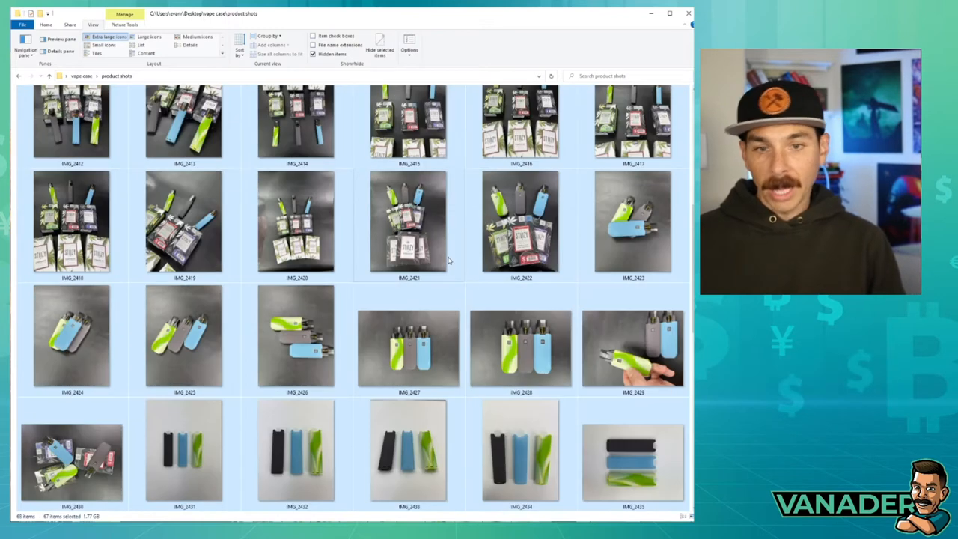
{"action": "scroll", "coordinate": [420, 295], "scroll_direction": "down", "scroll_amount": 5}
{"action": "scroll", "coordinate": [319, 319], "scroll_direction": "up", "scroll_amount": 10}
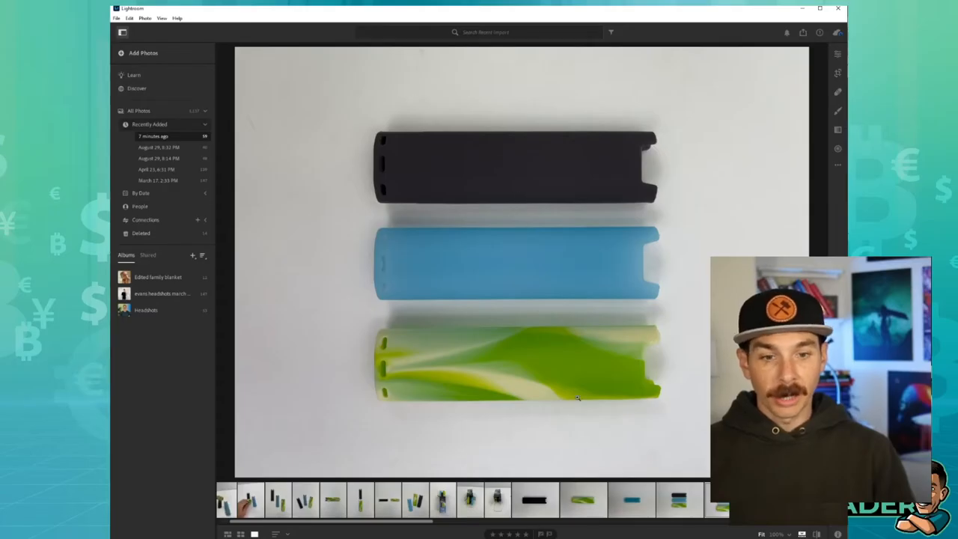
Delete two unwanted vape case shots from the filmstrip, confirming each removal.
{"action": "left_click", "coordinate": [226, 504]}
{"action": "left_click", "coordinate": [296, 493]}
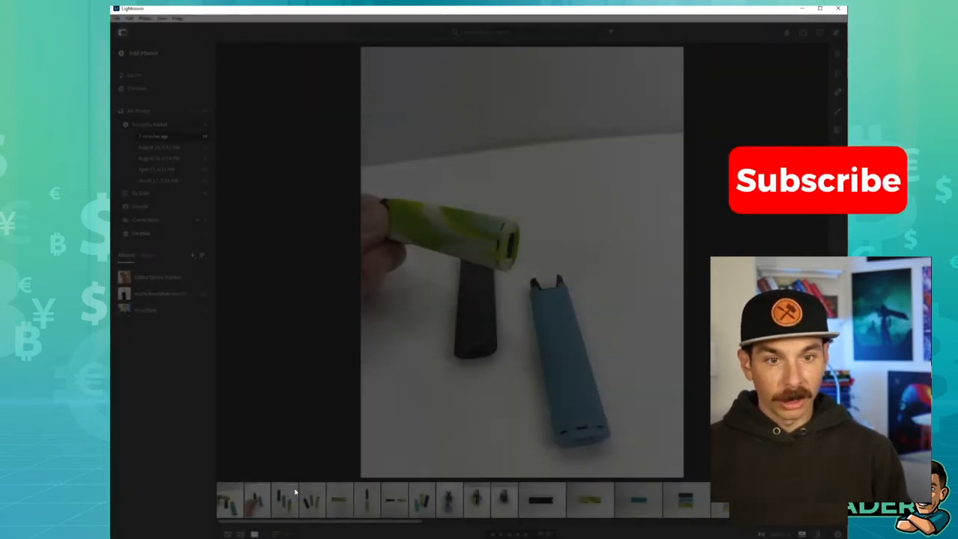
{"action": "key", "text": "Return"}
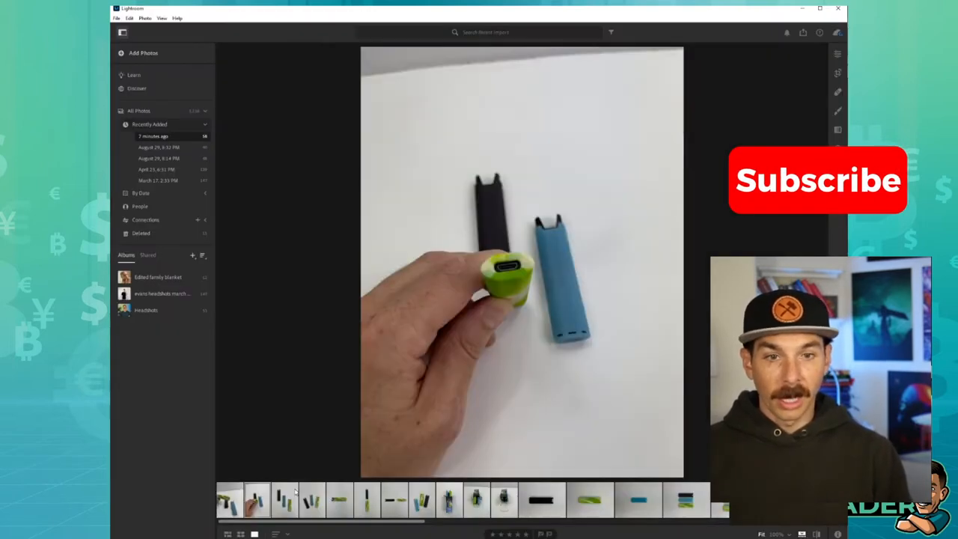
{"action": "key", "text": "Right"}
{"action": "key", "text": "Right"}
{"action": "key", "text": "Right"}
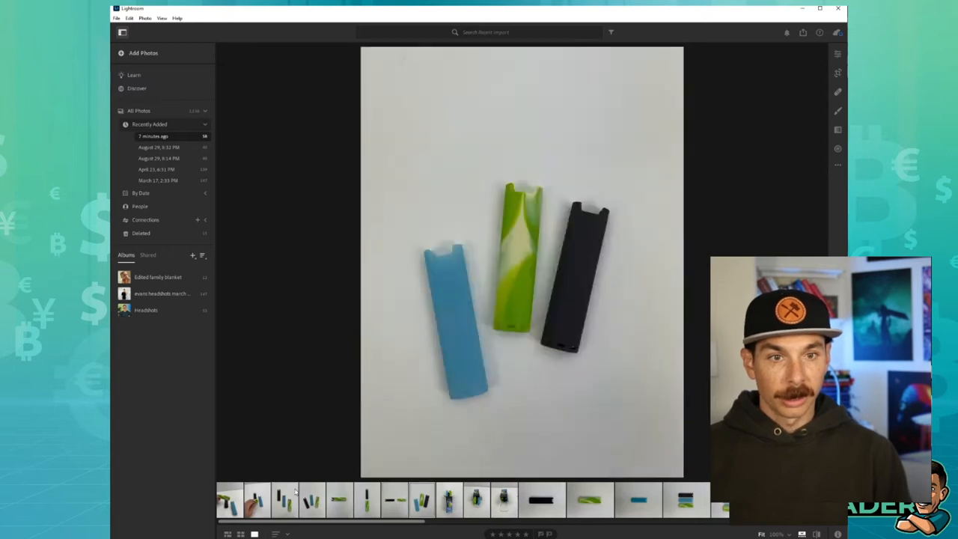
{"action": "key", "text": "Delete"}
{"action": "key", "text": "Return"}
Flip forward through the remaining imported photos to the three upright cases shot.
{"action": "key", "text": "Right"}
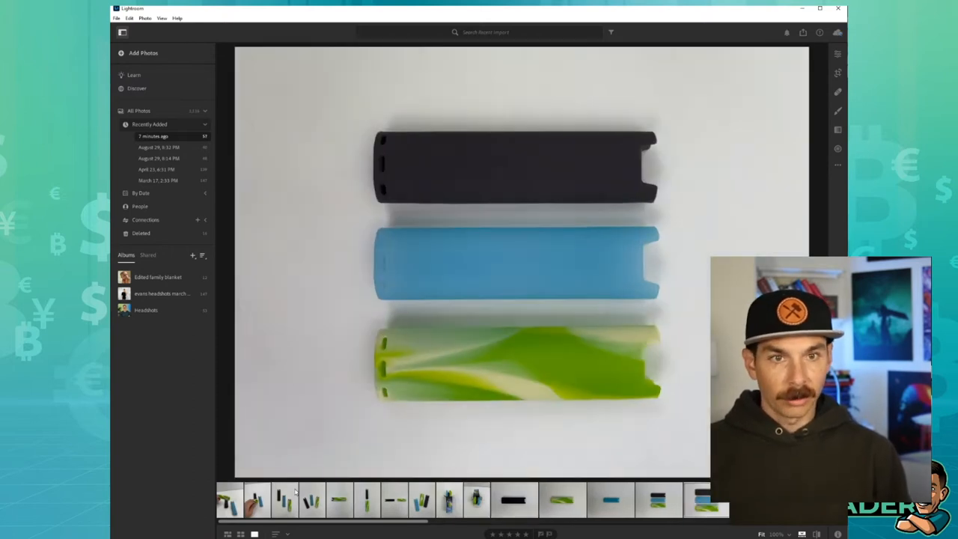
{"action": "key", "text": "Right"}
{"action": "key", "text": "Right"}
{"action": "key", "text": "Right"}
{"action": "key", "text": "Right"}
{"action": "key", "text": "Right"}
{"action": "key", "text": "Right"}
{"action": "key", "text": "Right"}
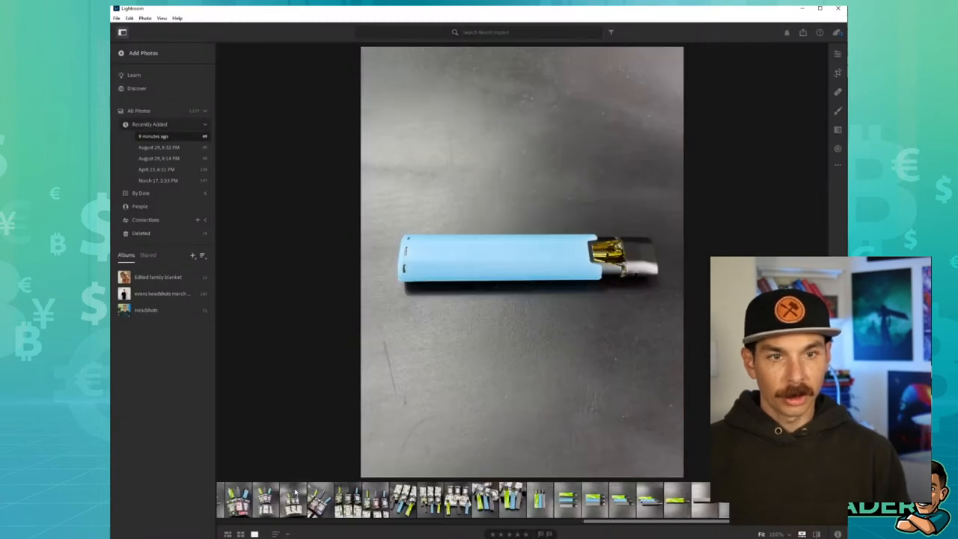
{"action": "key", "text": "Right"}
{"action": "key", "text": "Right"}
{"action": "key", "text": "Right"}
{"action": "key", "text": "Right"}
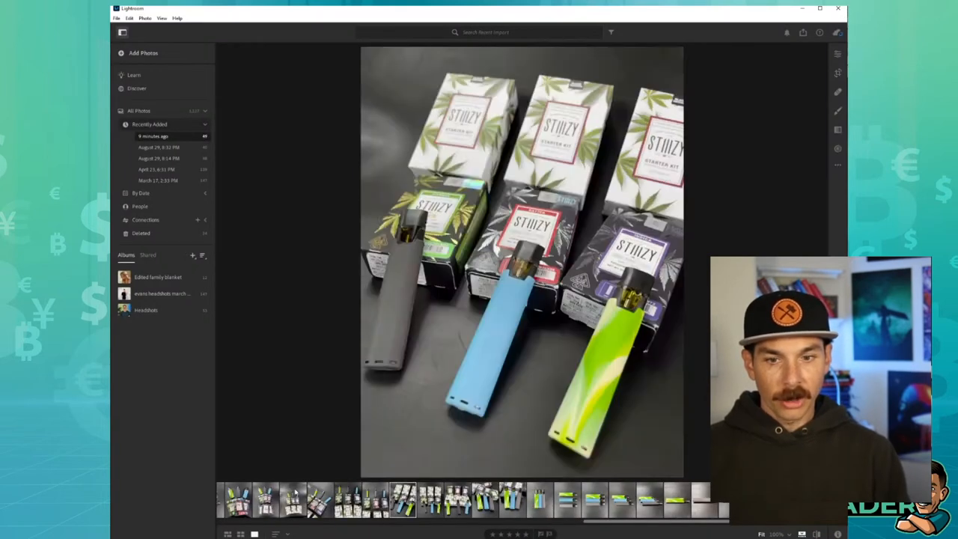
{"action": "key", "text": "Right"}
{"action": "key", "text": "Right"}
{"action": "key", "text": "Right"}
{"action": "key", "text": "Right"}
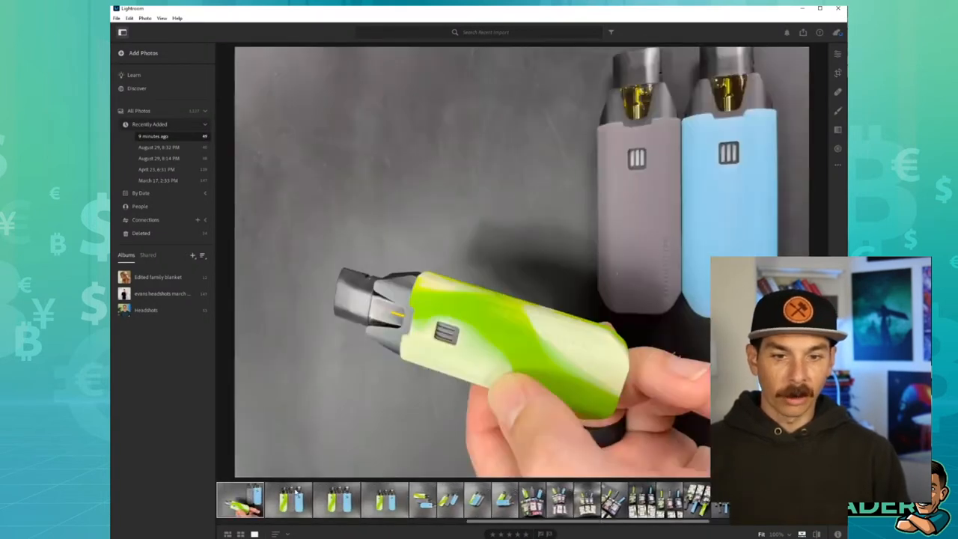
{"action": "key", "text": "Right"}
{"action": "key", "text": "Right"}
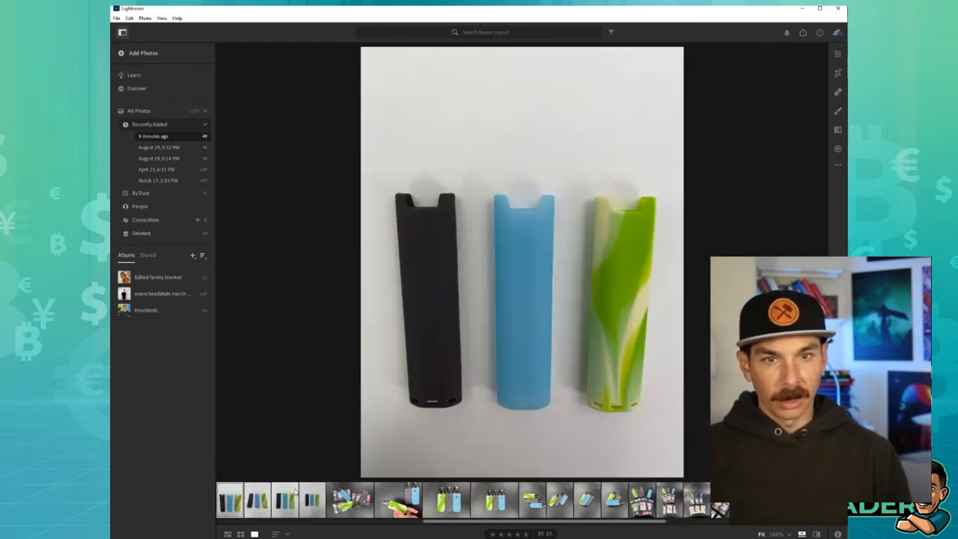
Raise the exposure of the three-sleeve photo in the light adjustments.
{"action": "left_click", "coordinate": [837, 53]}
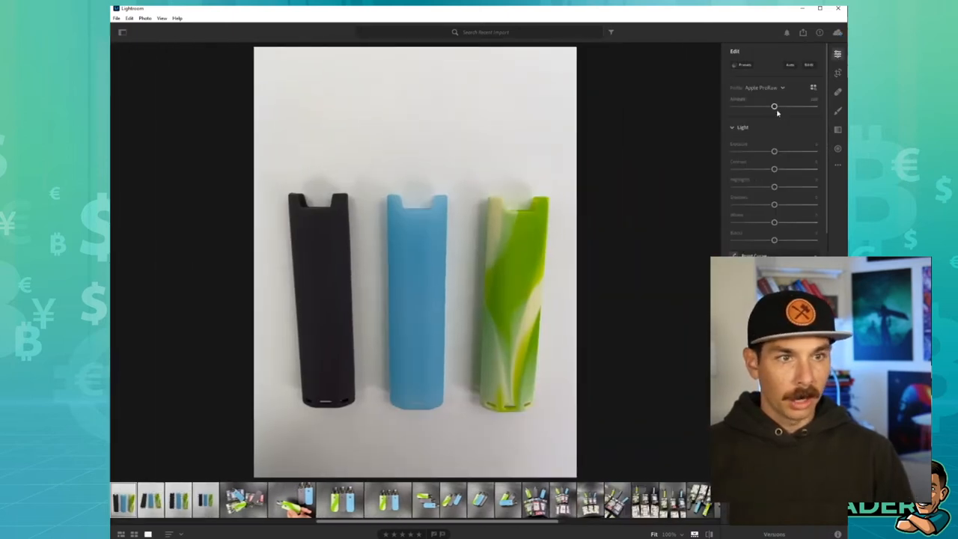
{"action": "mouse_move", "coordinate": [774, 153]}
{"action": "left_mouse_down"}
{"action": "mouse_move", "coordinate": [797, 187]}
{"action": "mouse_move", "coordinate": [768, 204]}
{"action": "mouse_move", "coordinate": [776, 222]}
{"action": "left_mouse_up"}
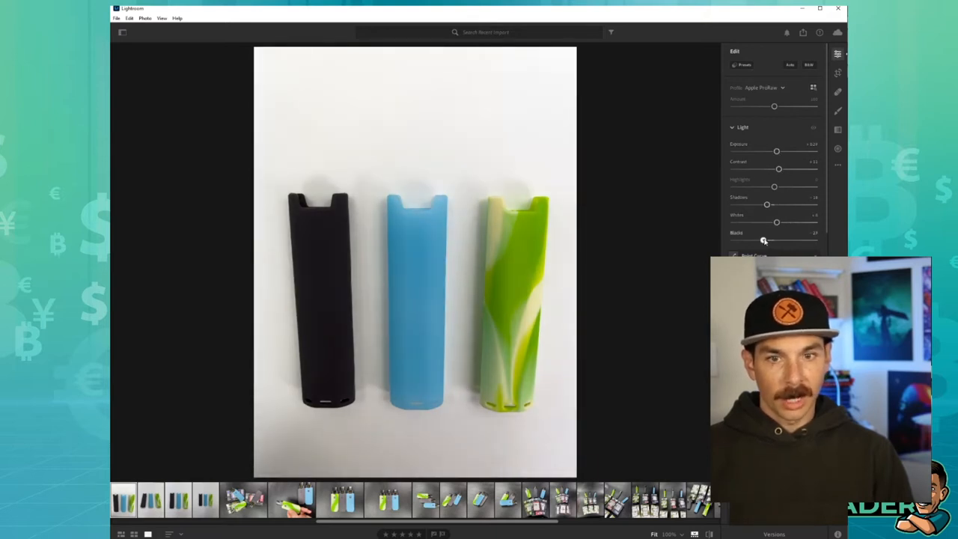
{"action": "scroll", "coordinate": [775, 187], "scroll_direction": "down", "scroll_amount": 5}
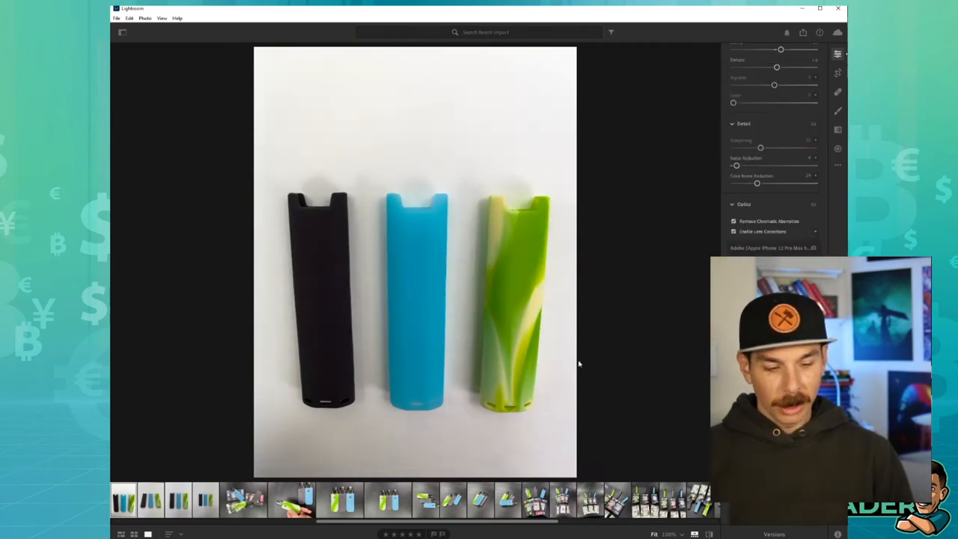
Compare the brightened edit against the unedited original several times with backslash.
{"action": "key", "text": "backslash"}
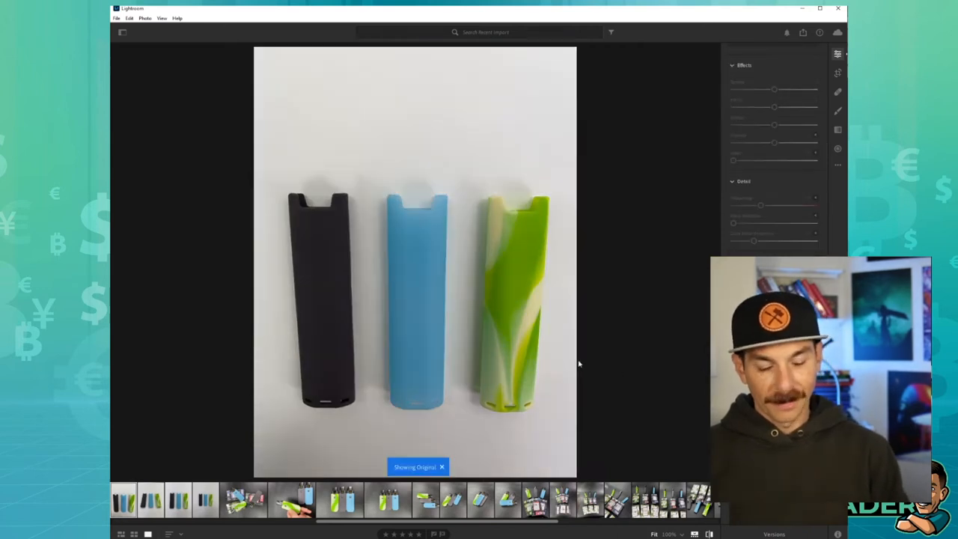
{"action": "key", "text": "backslash"}
{"action": "key", "text": "backslash"}
{"action": "key", "text": "backslash"}
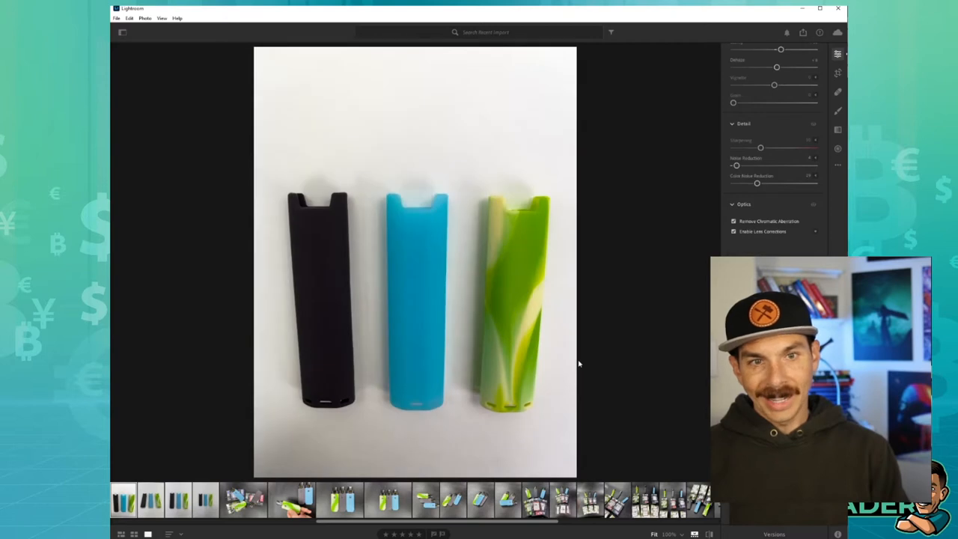
{"action": "key", "text": "backslash"}
{"action": "key", "text": "backslash"}
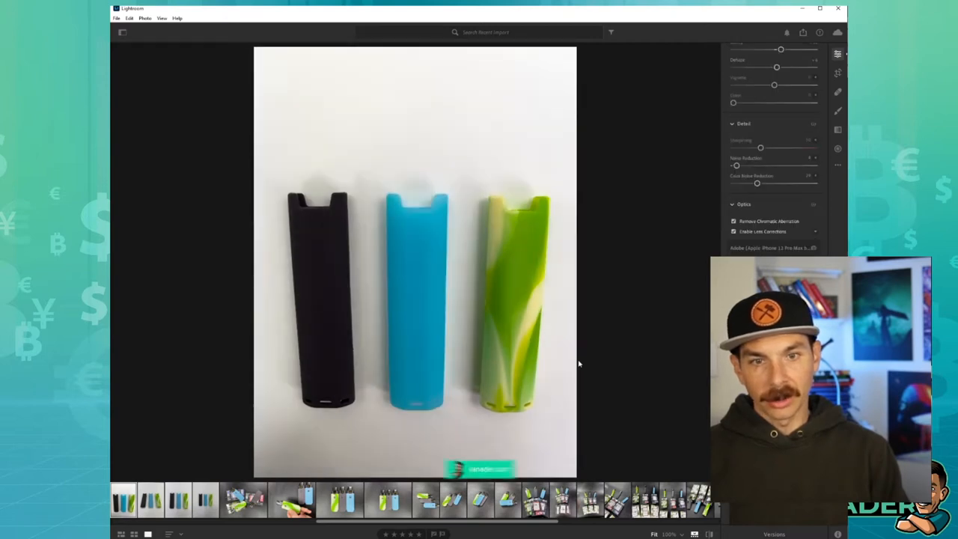
{"action": "key", "text": "backslash"}
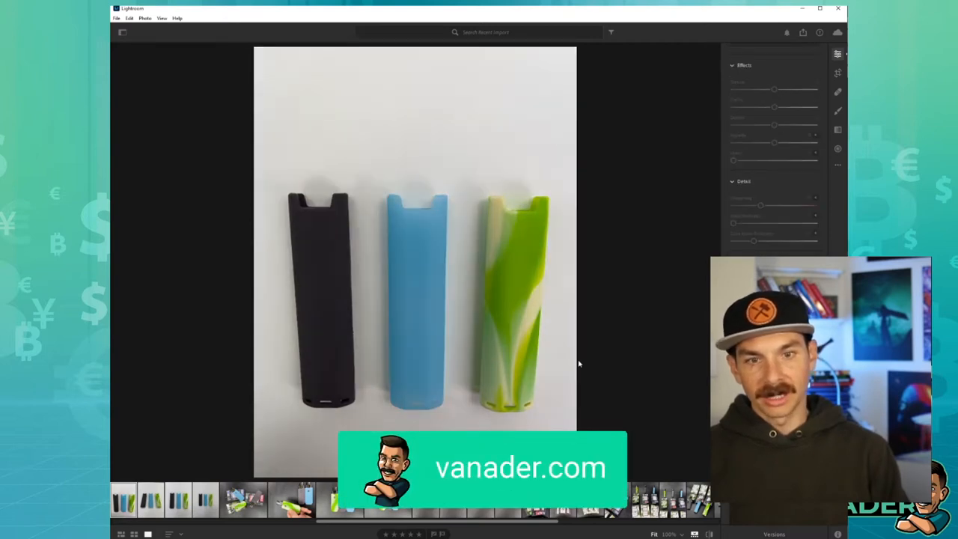
{"action": "key", "text": "backslash"}
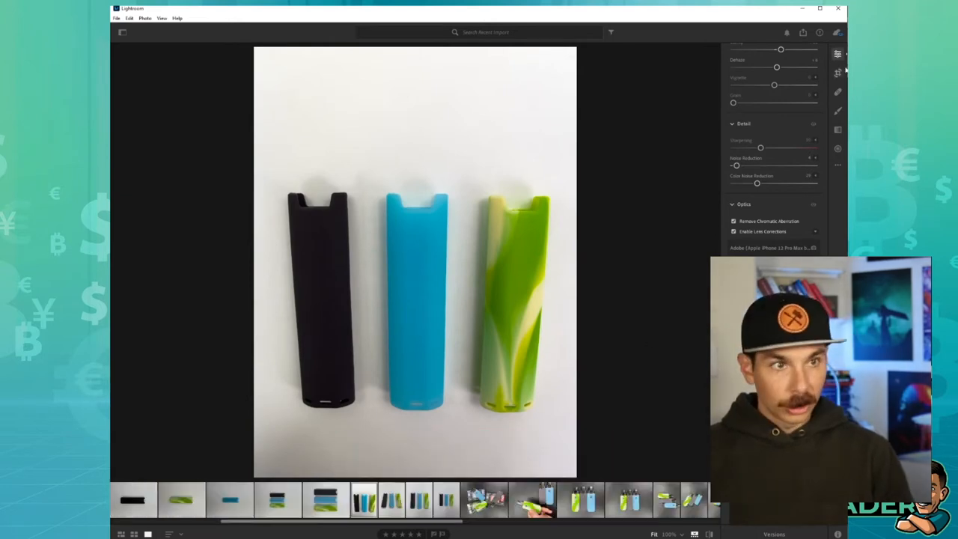
Leave the adjustments and step back and forth through the neighbouring white-background shots.
{"action": "left_click", "coordinate": [839, 56]}
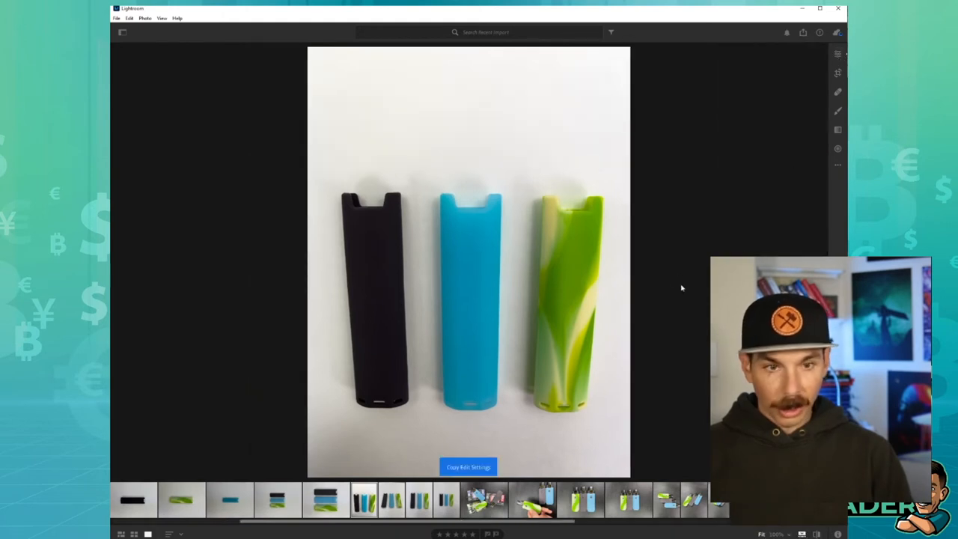
{"action": "key", "text": "Right"}
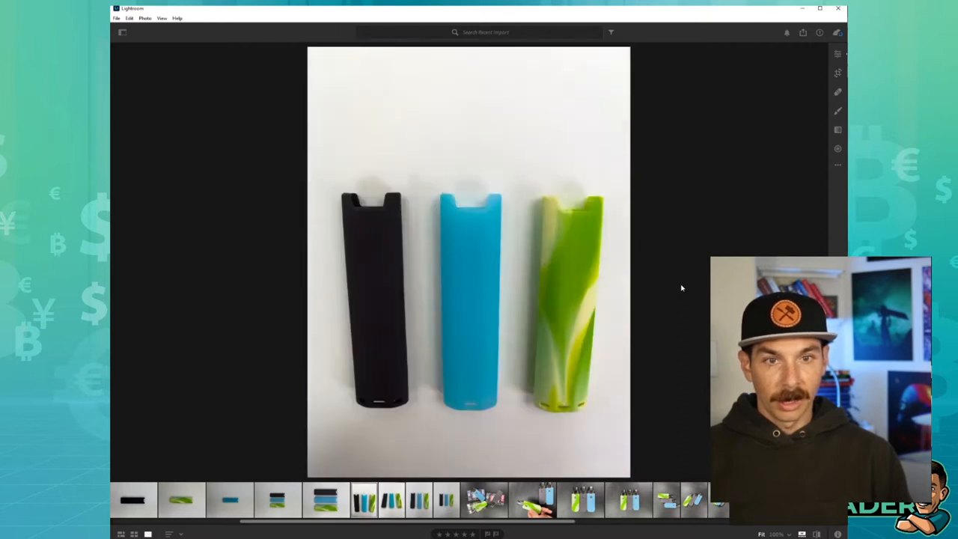
{"action": "key", "text": "Left"}
{"action": "key", "text": "Left"}
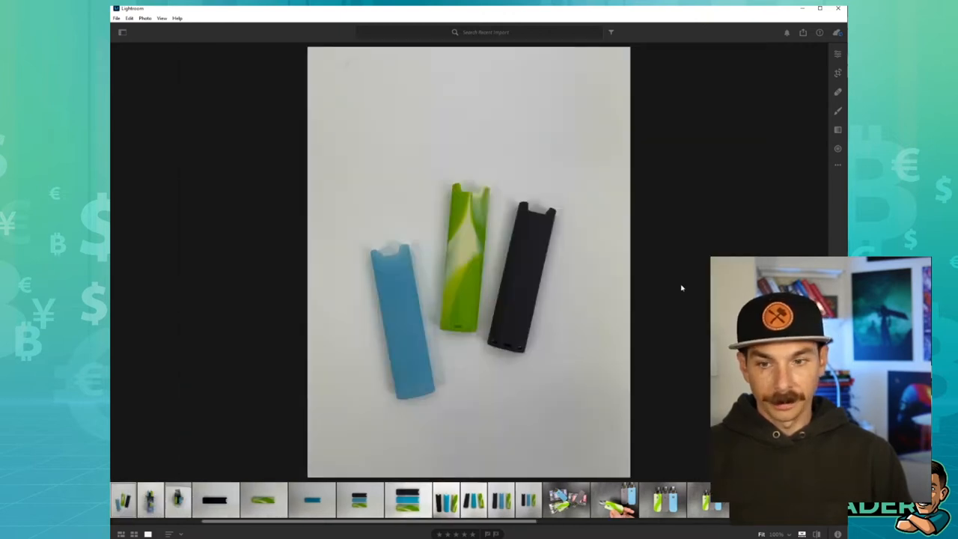
{"action": "key", "text": "Left"}
{"action": "key", "text": "Left"}
{"action": "key", "text": "Left"}
Skip ahead in the filmstrip to the dark-background vapes-on-boxes photo.
{"action": "key", "text": "Right"}
{"action": "key", "text": "Right"}
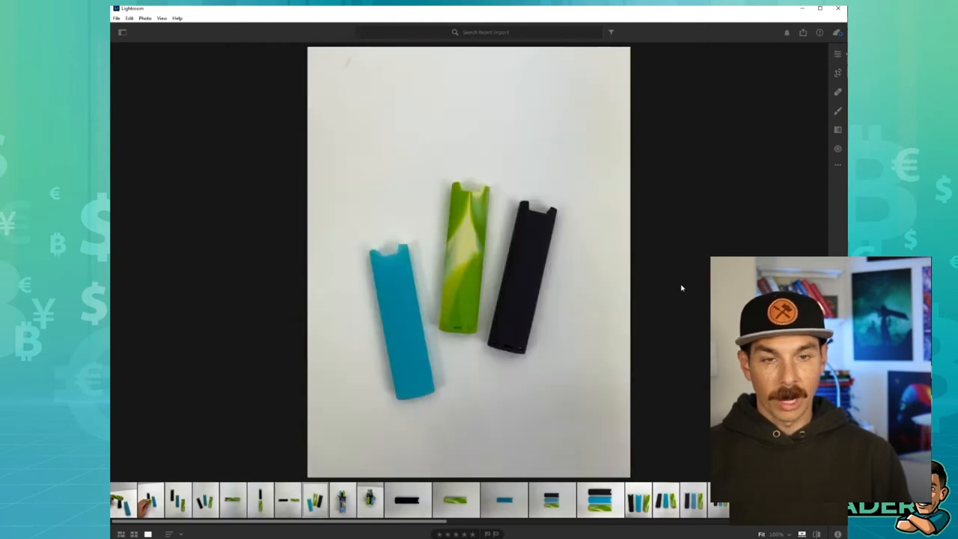
{"action": "key", "text": "Right"}
{"action": "key", "text": "Right"}
{"action": "key", "text": "Right"}
{"action": "key", "text": "Right"}
{"action": "key", "text": "Right"}
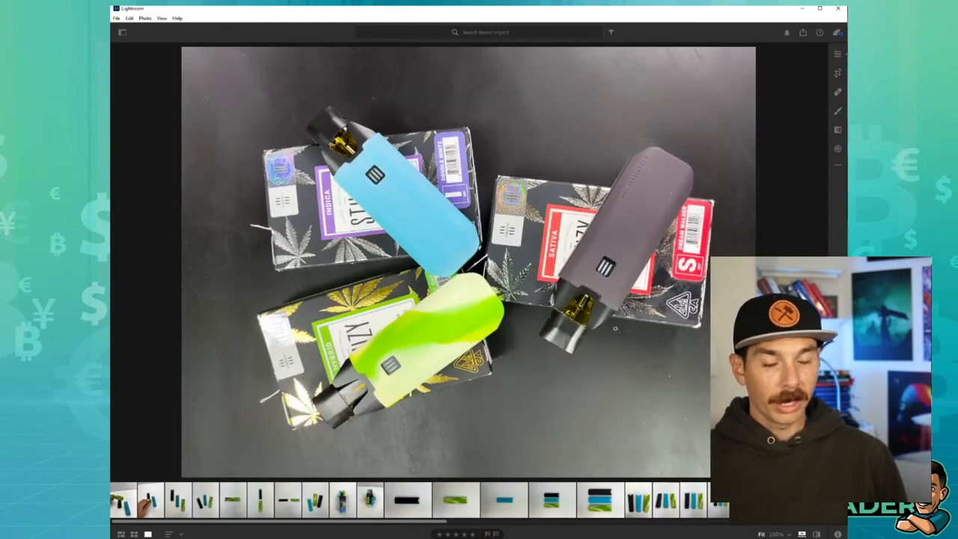
{"action": "key", "text": "Right"}
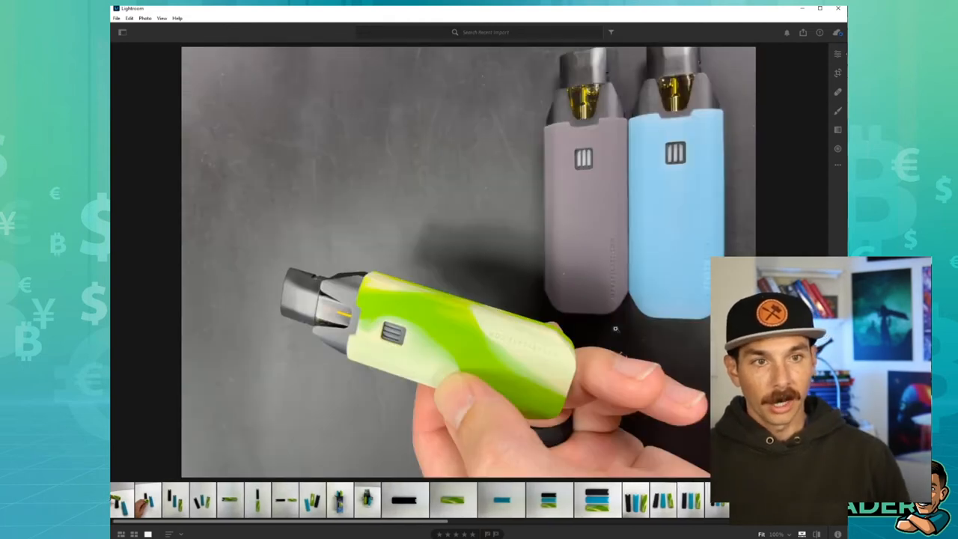
{"action": "key", "text": "Right"}
Slightly lower exposure and raise contrast on the vapes-on-boxes photo.
{"action": "left_click", "coordinate": [838, 56]}
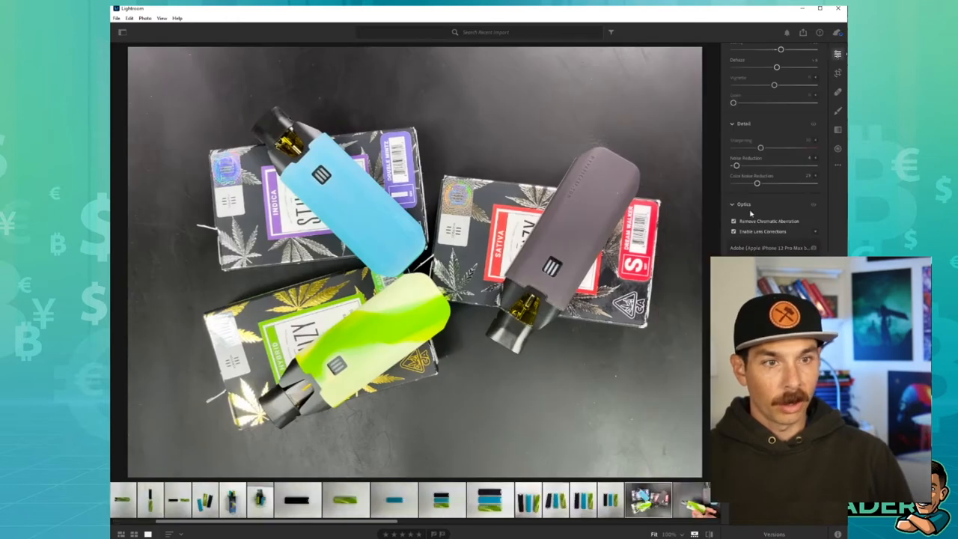
{"action": "scroll", "coordinate": [774, 150], "scroll_direction": "up", "scroll_amount": 10}
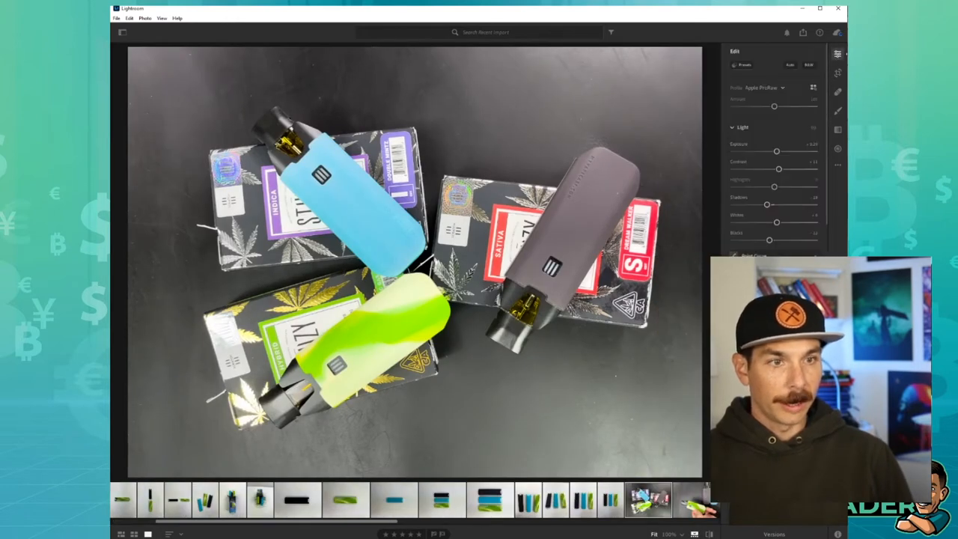
{"action": "left_click_drag", "start_coordinate": [777, 152], "coordinate": [771, 153]}
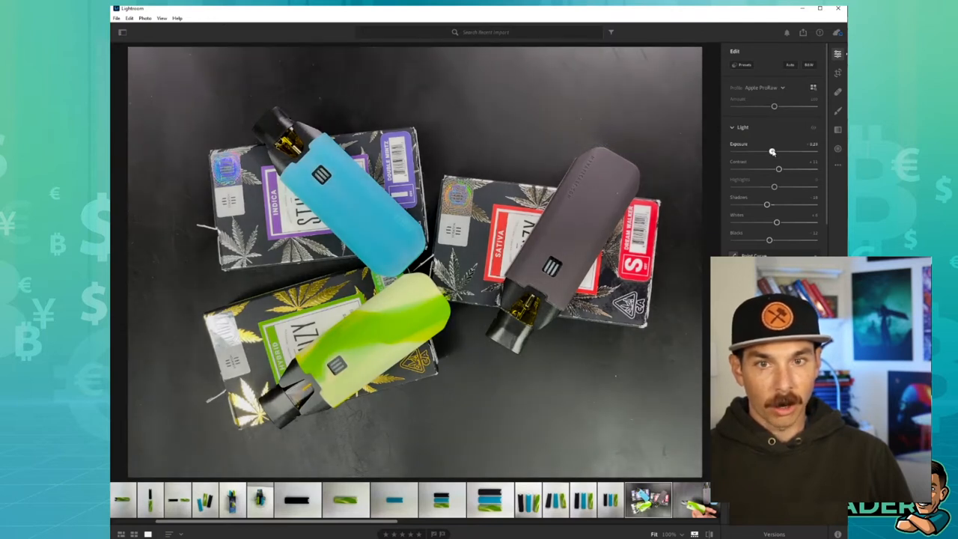
{"action": "left_click_drag", "start_coordinate": [779, 169], "coordinate": [783, 170]}
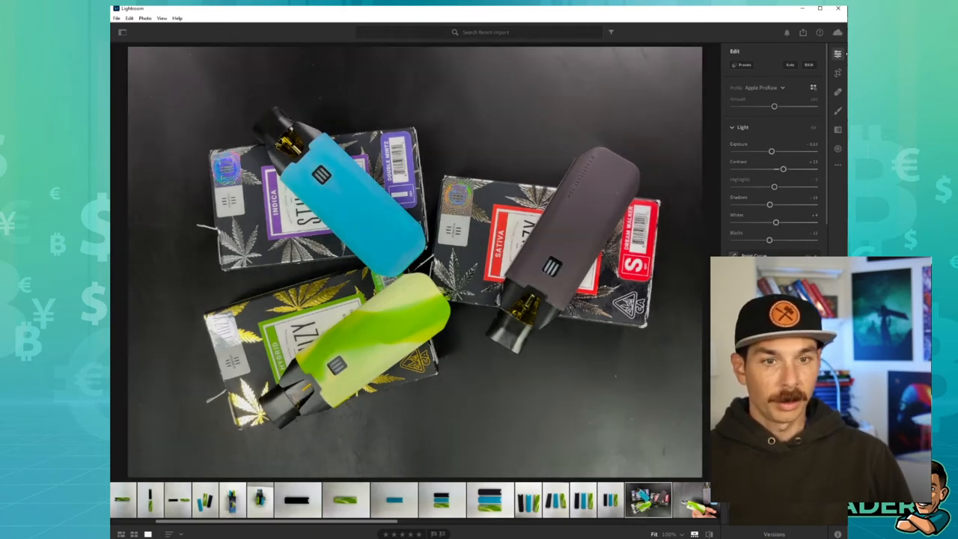
Toggle the before/after view to check the corrected lighting against the original.
{"action": "key", "text": "backslash"}
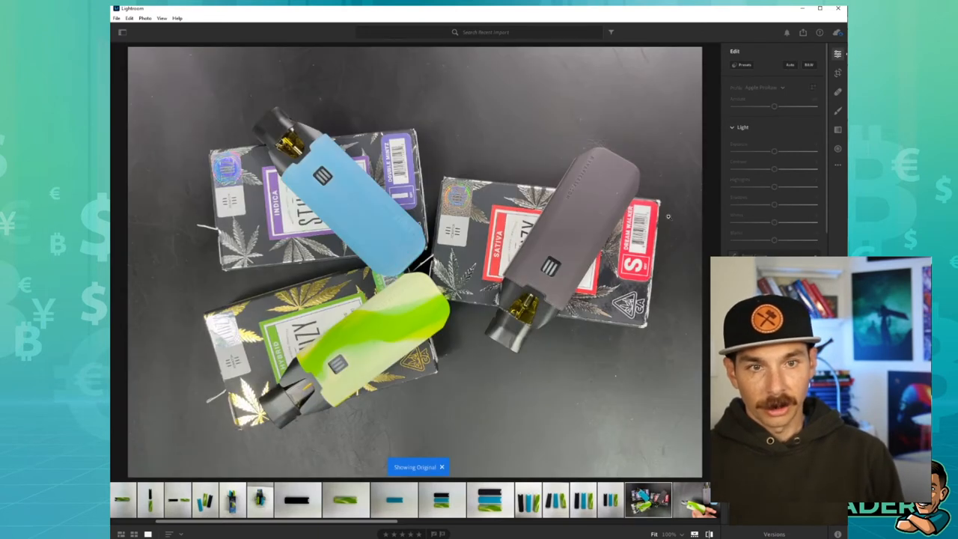
{"action": "key", "text": "backslash"}
{"action": "key", "text": "backslash"}
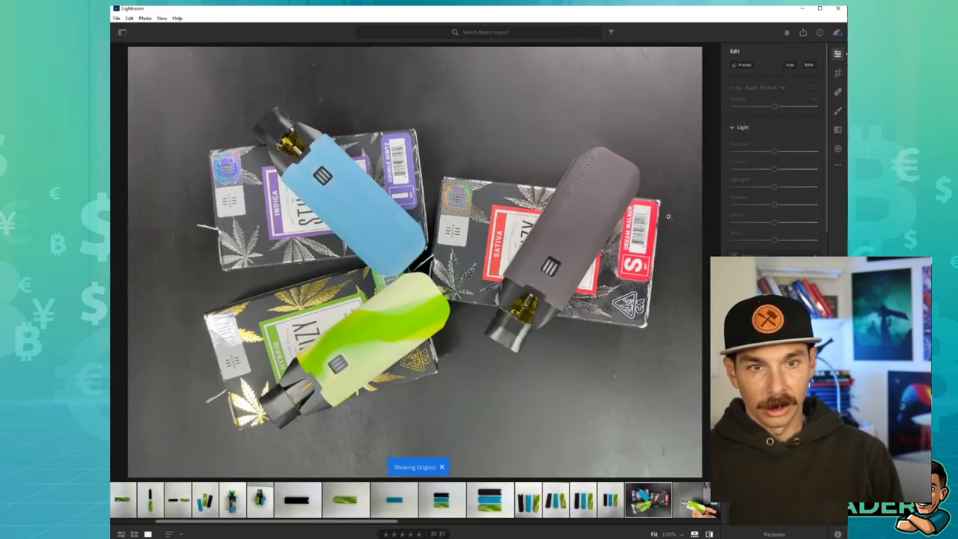
{"action": "key", "text": "backslash"}
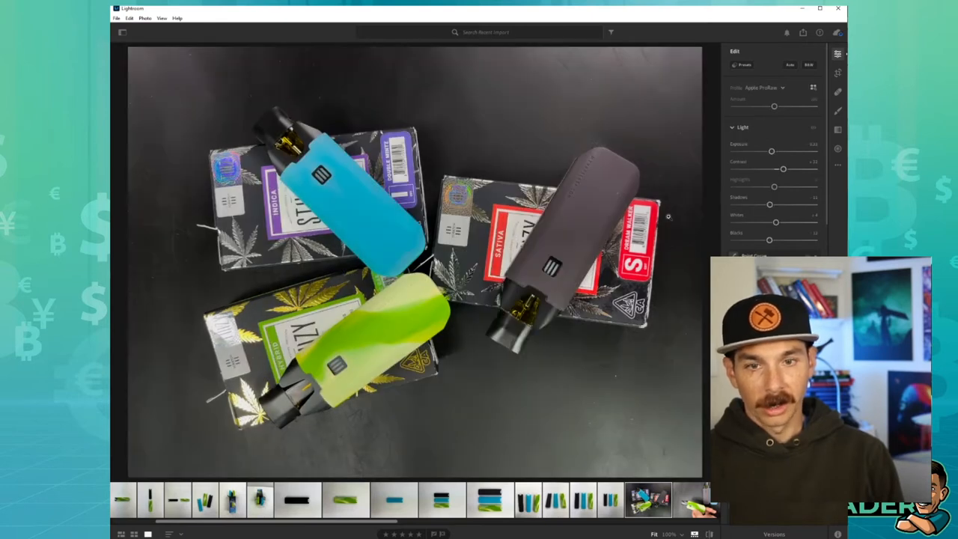
{"action": "key", "text": "backslash"}
{"action": "key", "text": "backslash"}
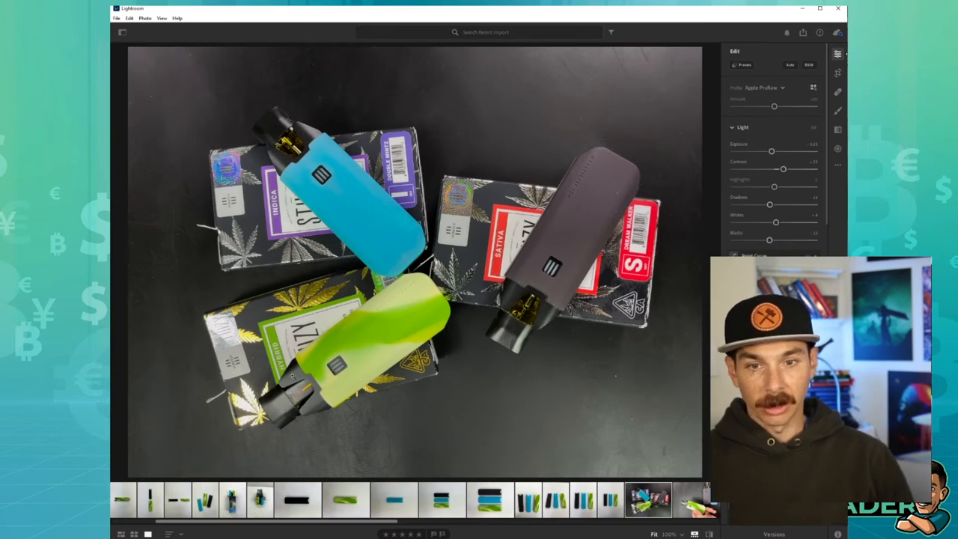
Paste the copied light corrections onto the remaining dark-background and leather-background vape photos.
{"action": "key", "text": "Right"}
{"action": "key", "text": "Right"}
{"action": "key", "text": "Right"}
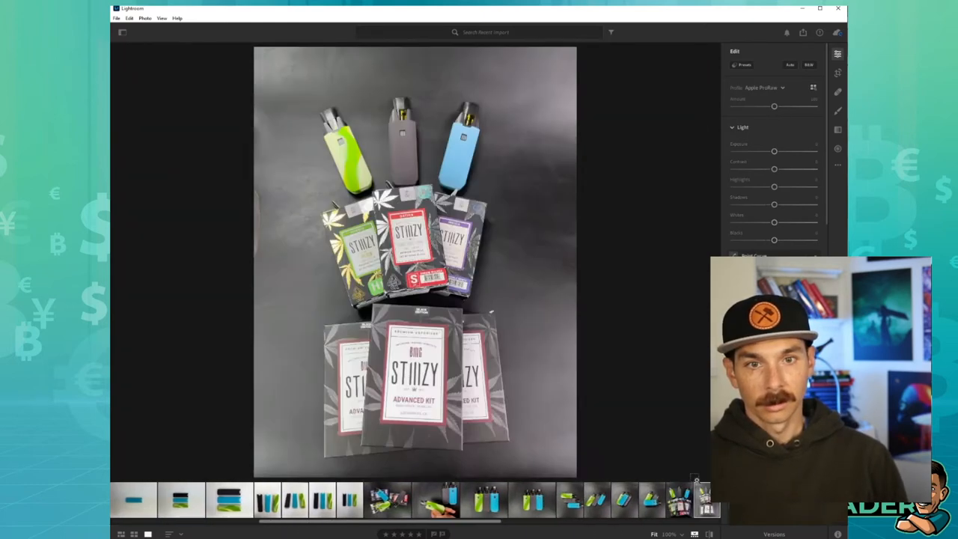
{"action": "key", "text": "Right"}
{"action": "key", "text": "Right"}
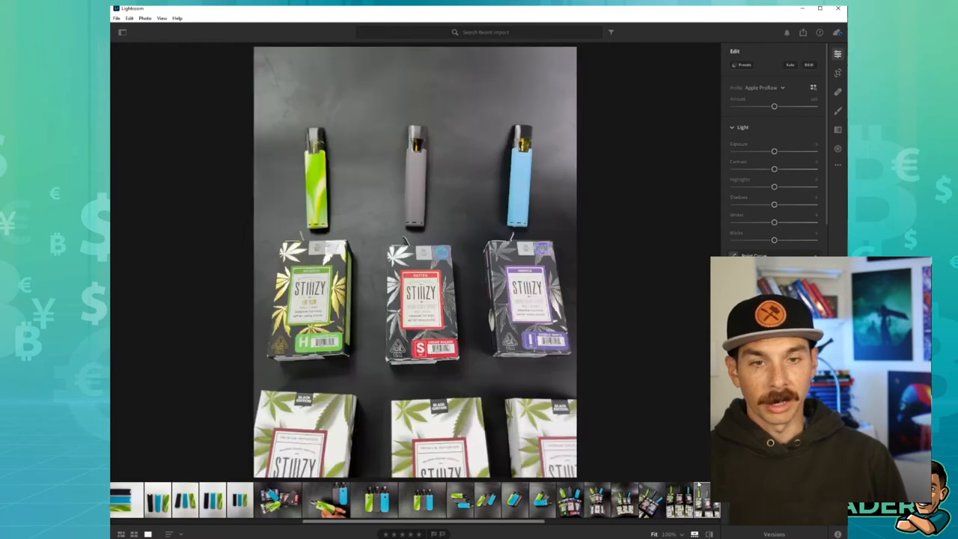
{"action": "key", "text": "ctrl+v"}
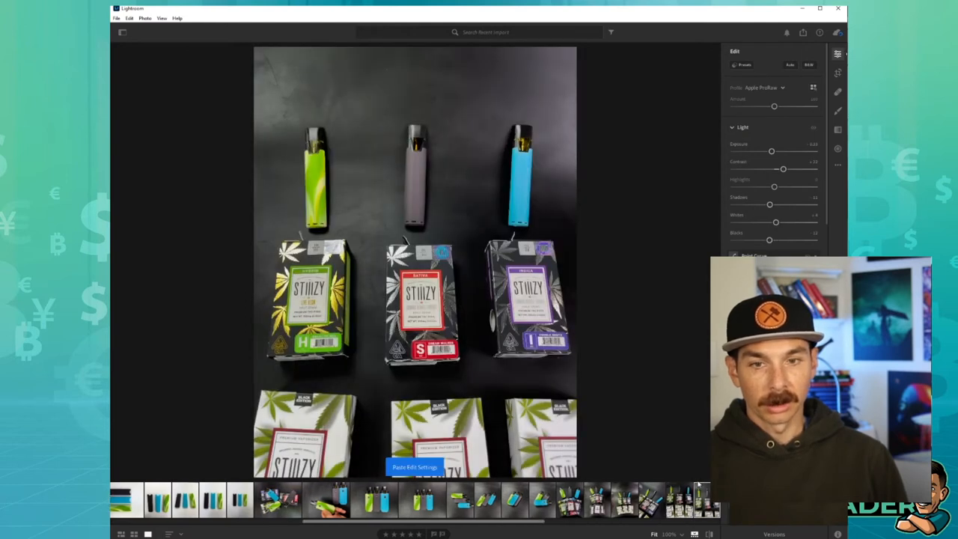
{"action": "key", "text": "Right"}
{"action": "key", "text": "Right"}
{"action": "key", "text": "Right"}
{"action": "key", "text": "Right"}
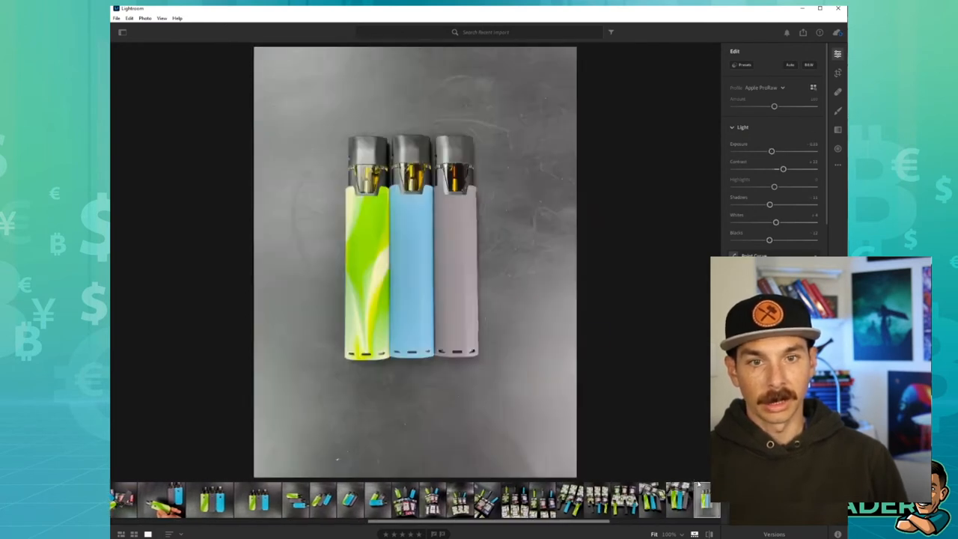
{"action": "key", "text": "Right"}
{"action": "key", "text": "Right"}
{"action": "key", "text": "Right"}
{"action": "key", "text": "Right"}
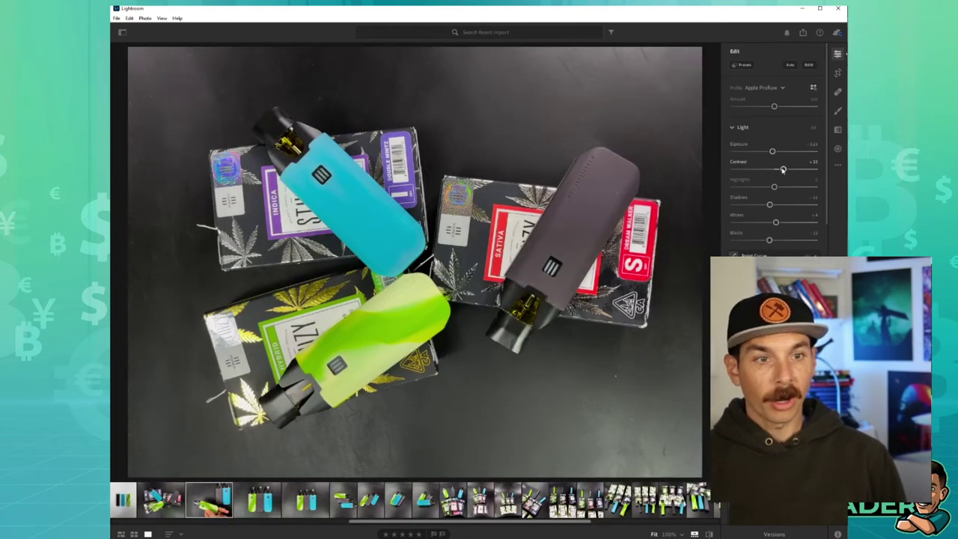
{"action": "key", "text": "Right"}
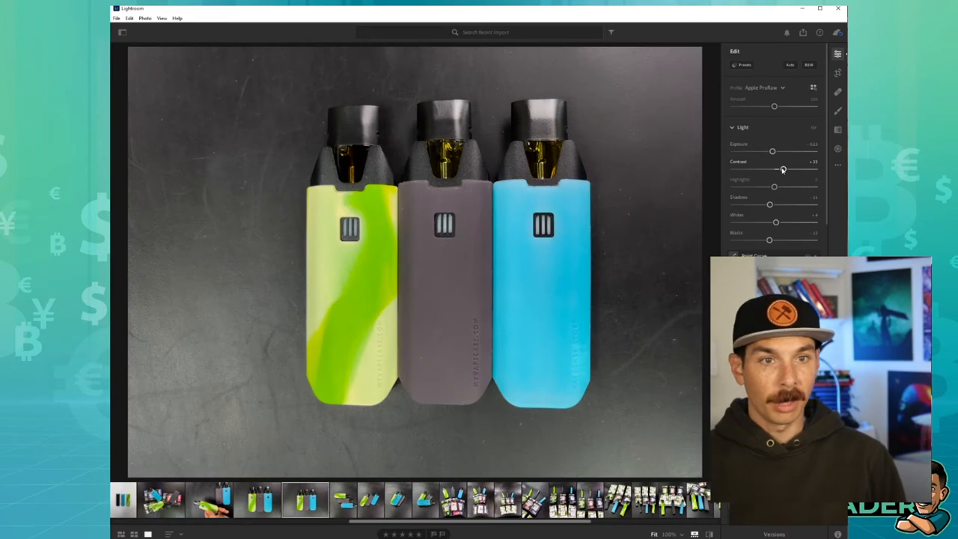
{"action": "key", "text": "Right"}
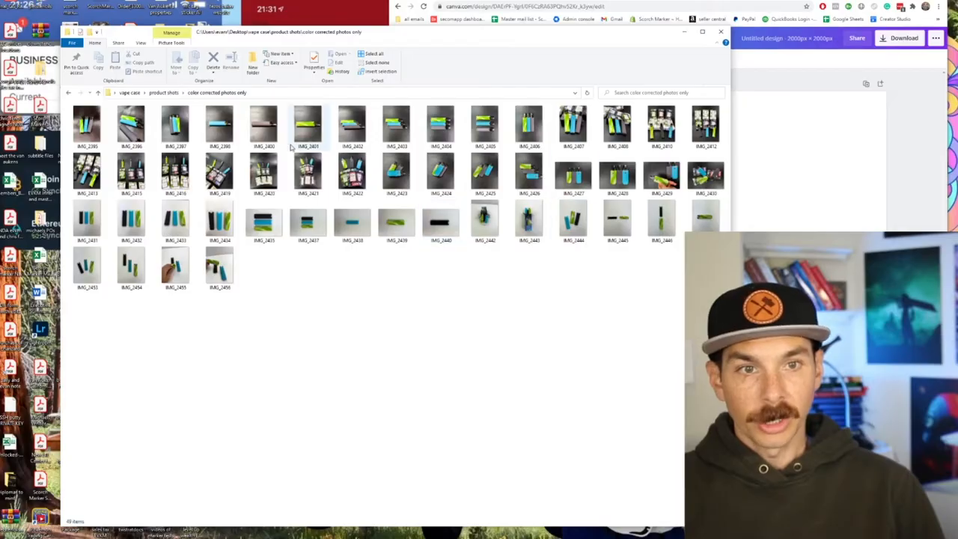
Upload the colour-corrected product photos into the Canva design's media collection.
{"action": "left_click", "coordinate": [661, 28]}
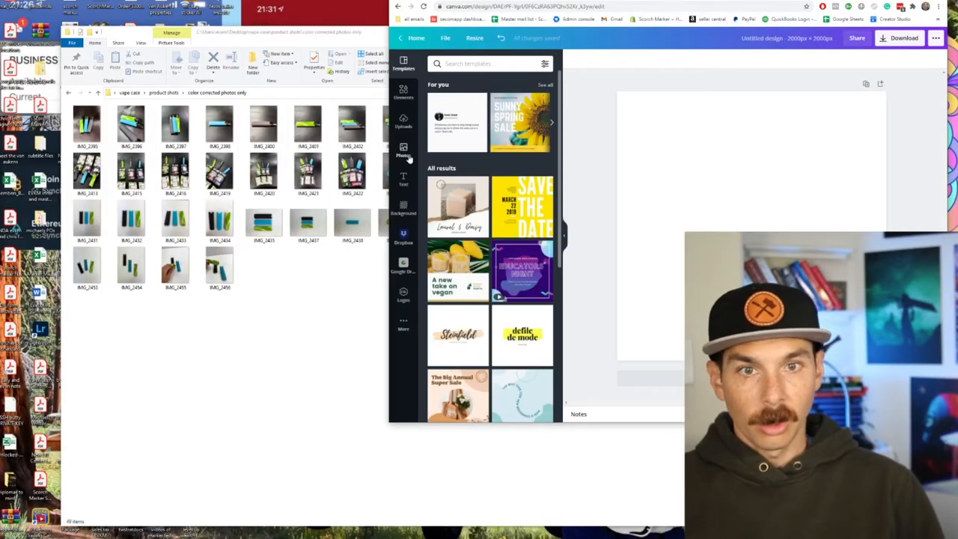
{"action": "left_click", "coordinate": [404, 123]}
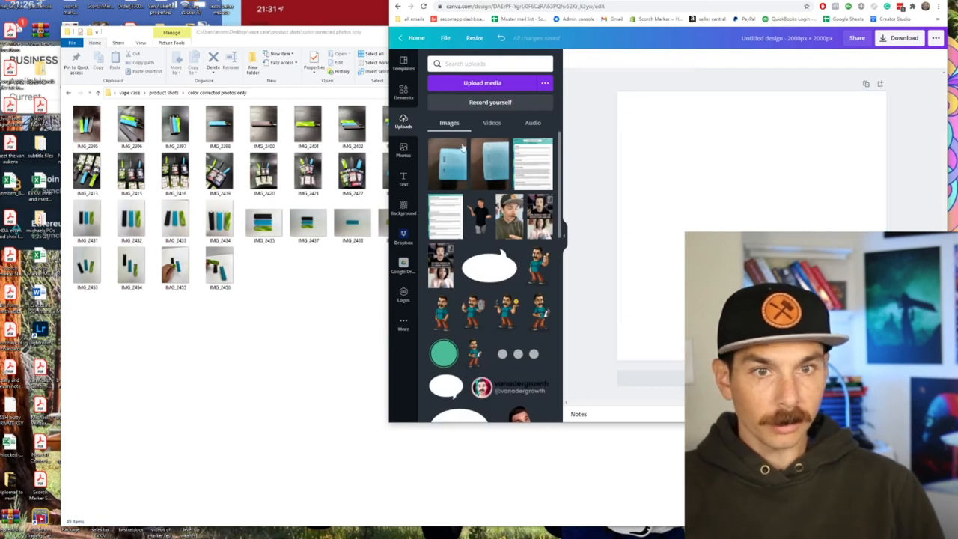
{"action": "left_click", "coordinate": [488, 84]}
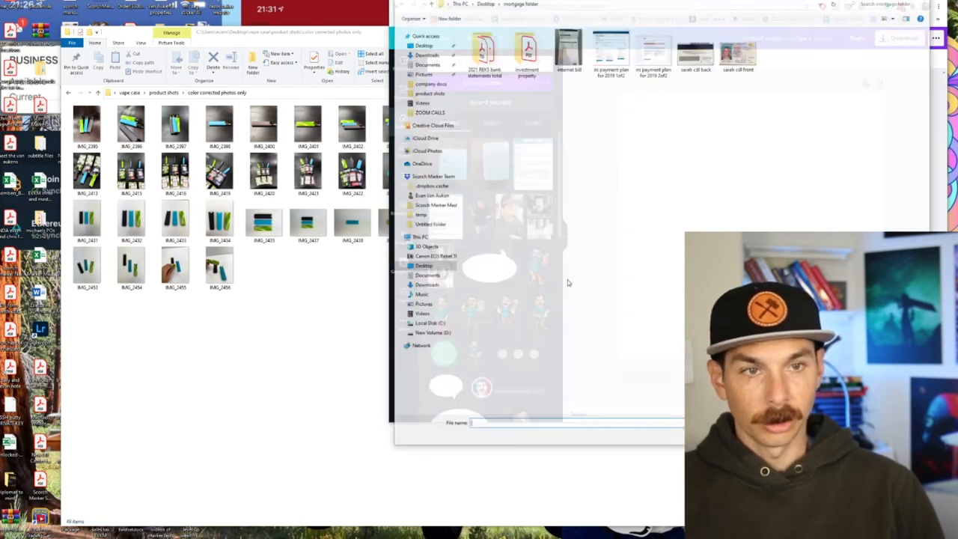
{"action": "key", "text": "Escape"}
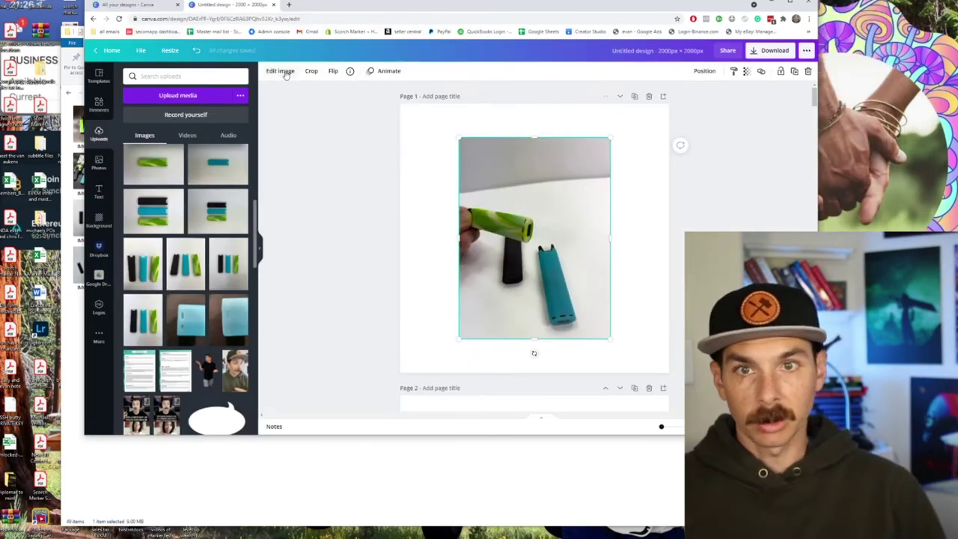
Remove the background from the first placed photo and enlarge the cut-out vapes on the page.
{"action": "left_click", "coordinate": [281, 71]}
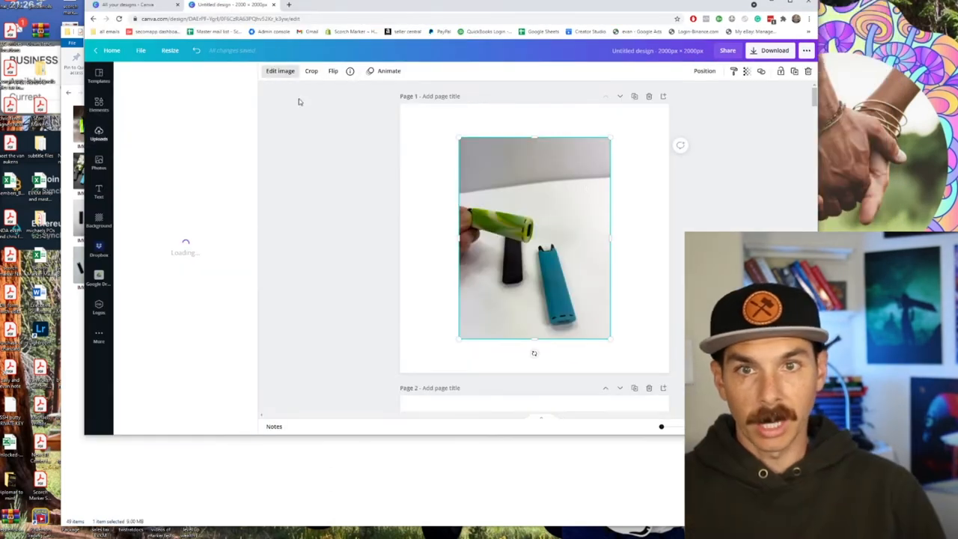
{"action": "left_click", "coordinate": [143, 146]}
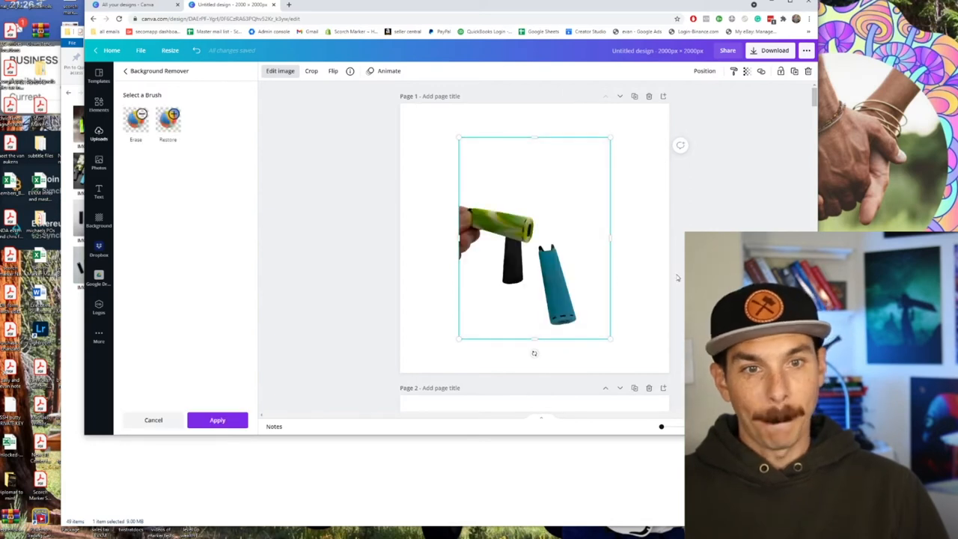
{"action": "left_click", "coordinate": [218, 420]}
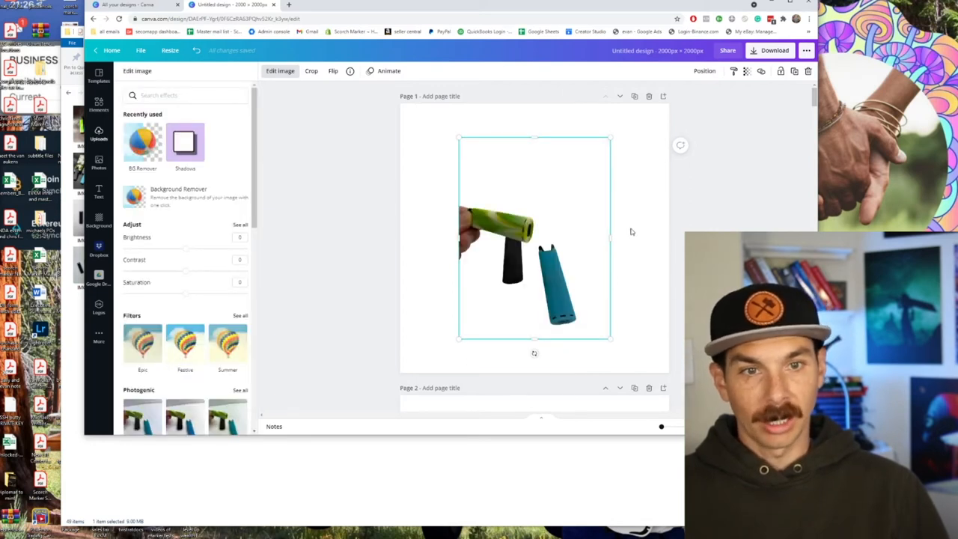
{"action": "left_click_drag", "start_coordinate": [611, 238], "coordinate": [560, 185]}
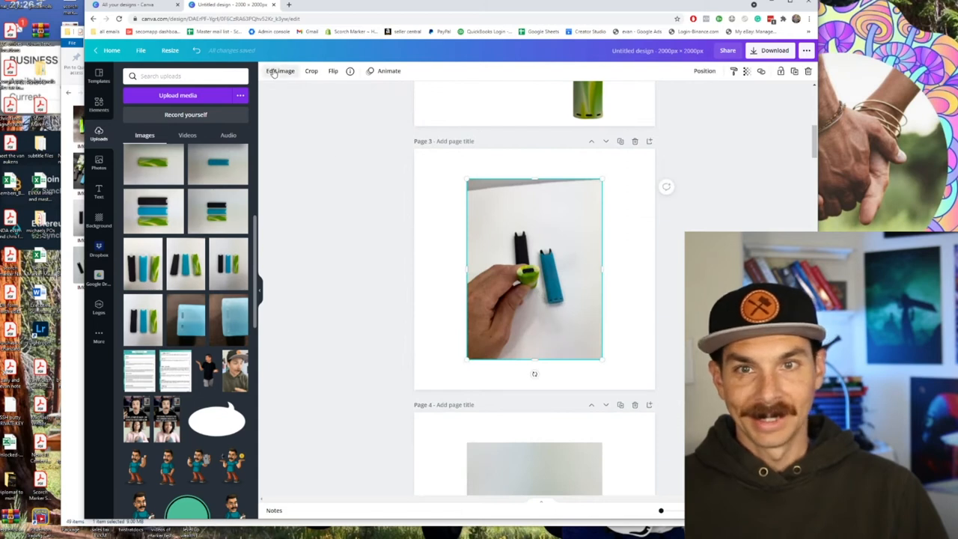
Run the Background Remover on the page 3 photo as well.
{"action": "left_click", "coordinate": [280, 70]}
{"action": "left_click", "coordinate": [181, 162]}
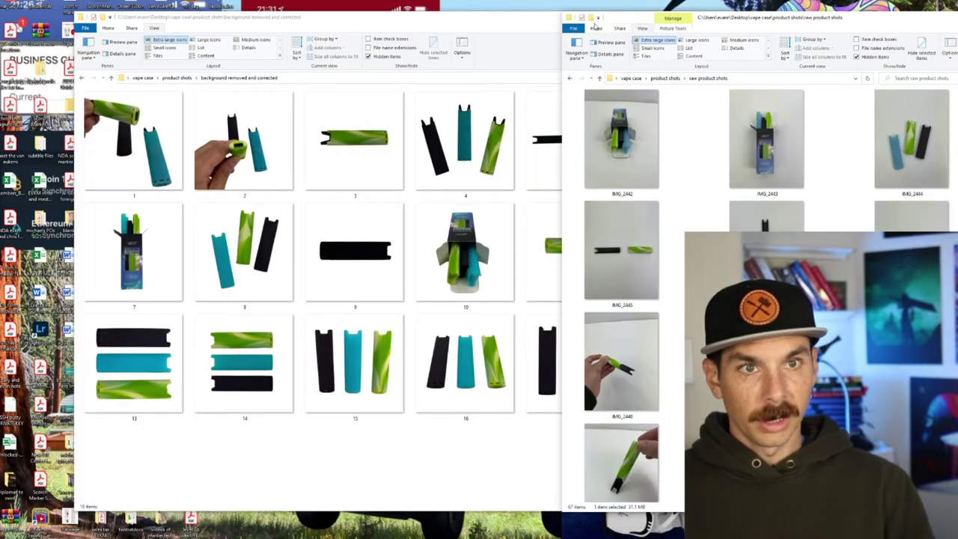
Arrange the background-removed folder beside the raw shots and select image 8.
{"action": "left_click_drag", "start_coordinate": [494, 21], "coordinate": [390, 8]}
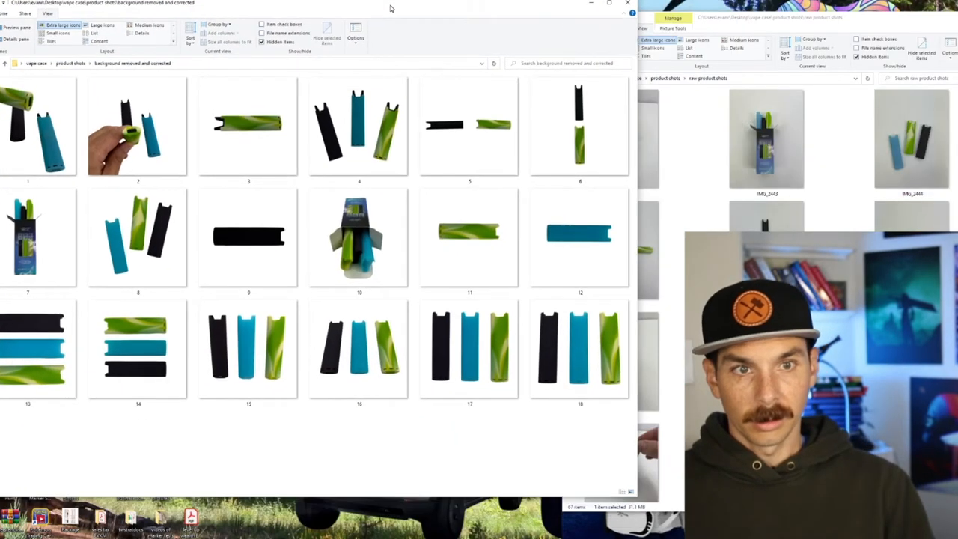
{"action": "left_click_drag", "start_coordinate": [635, 225], "coordinate": [532, 225]}
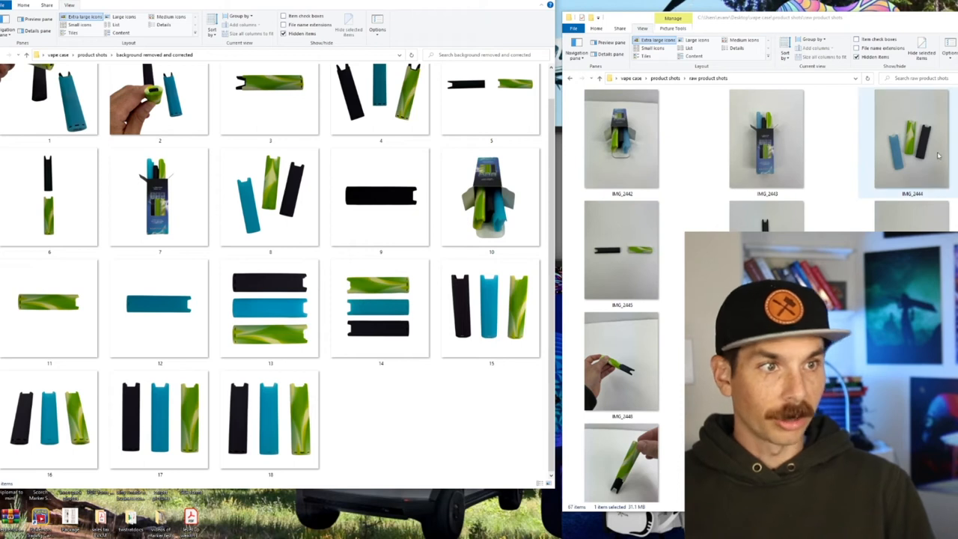
{"action": "left_click", "coordinate": [269, 196]}
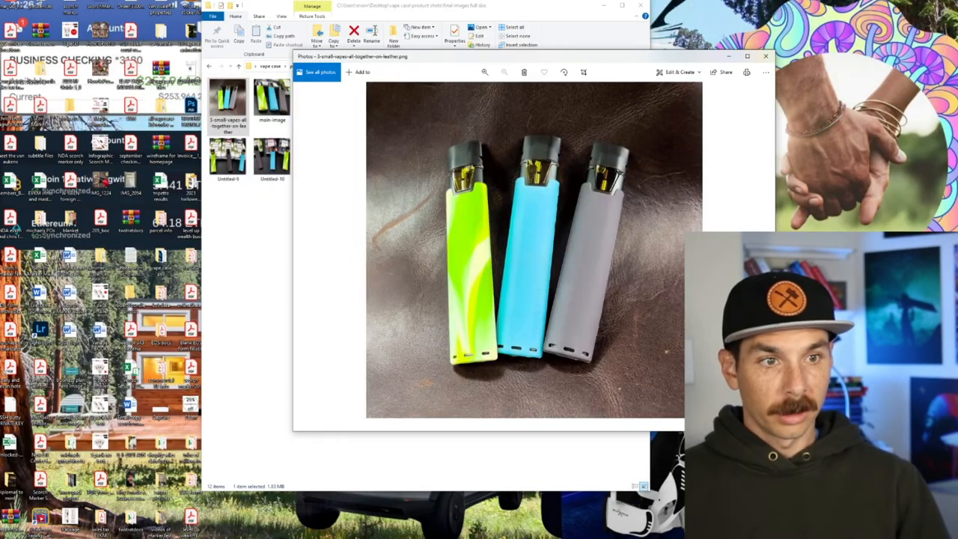
Advance through the final images to Untitled-1 and Untitled-2 in Photos.
{"action": "key", "text": "Right"}
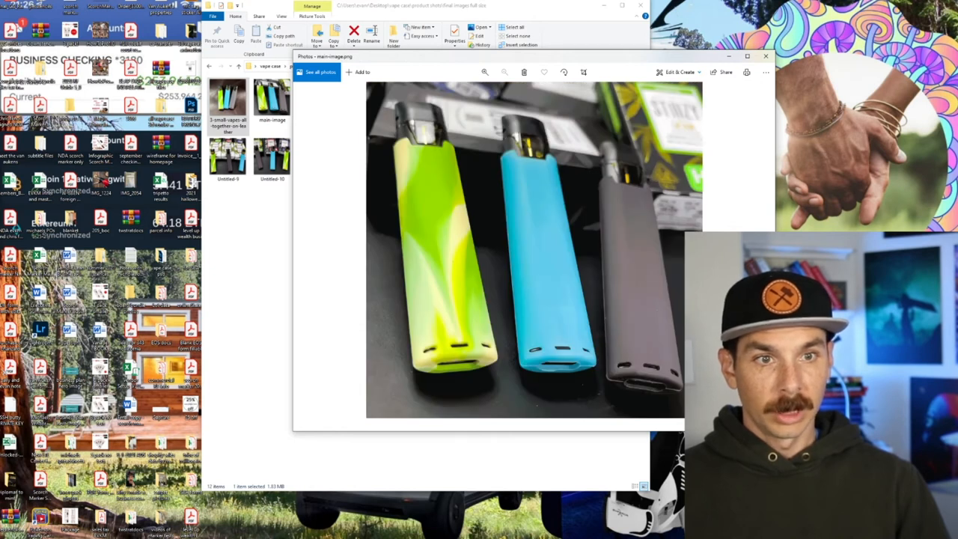
{"action": "key", "text": "Right"}
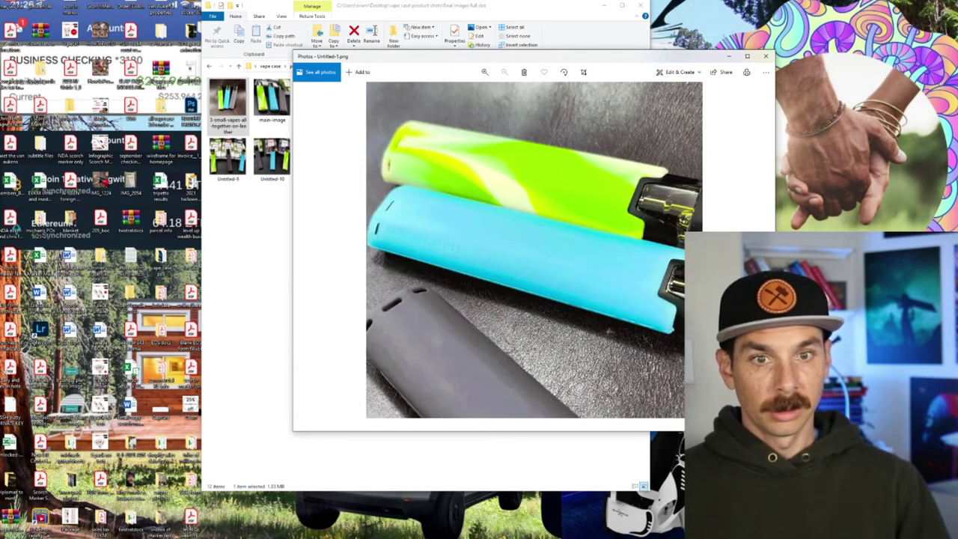
{"action": "key", "text": "Right"}
{"action": "key", "text": "Right"}
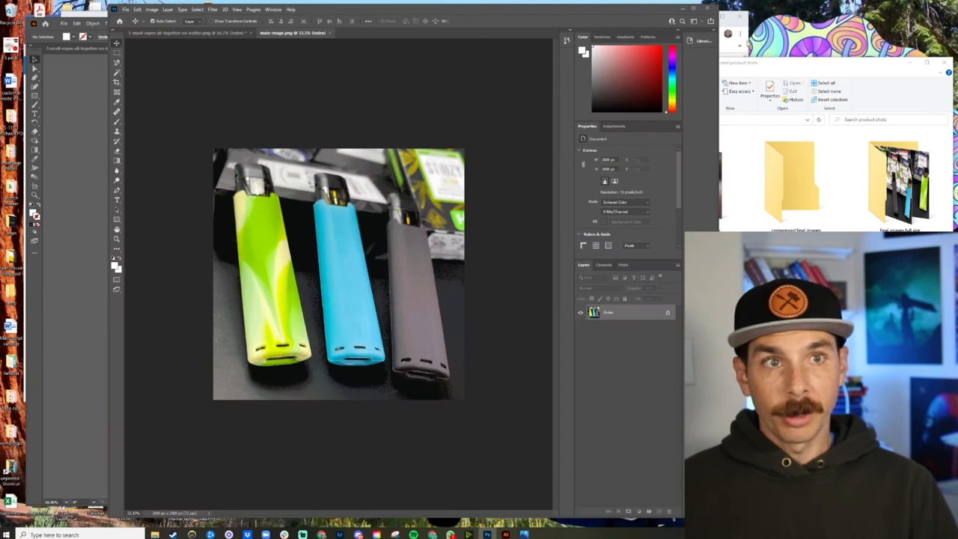
Open main-image from the final images full size folder in Illustrator.
{"action": "left_click", "coordinate": [684, 10]}
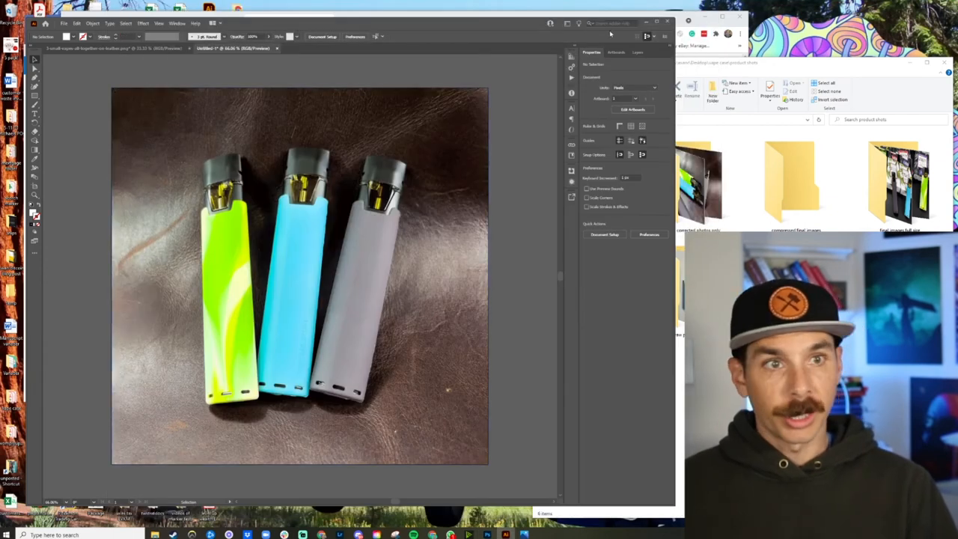
{"action": "left_click_drag", "start_coordinate": [495, 27], "coordinate": [530, 15]}
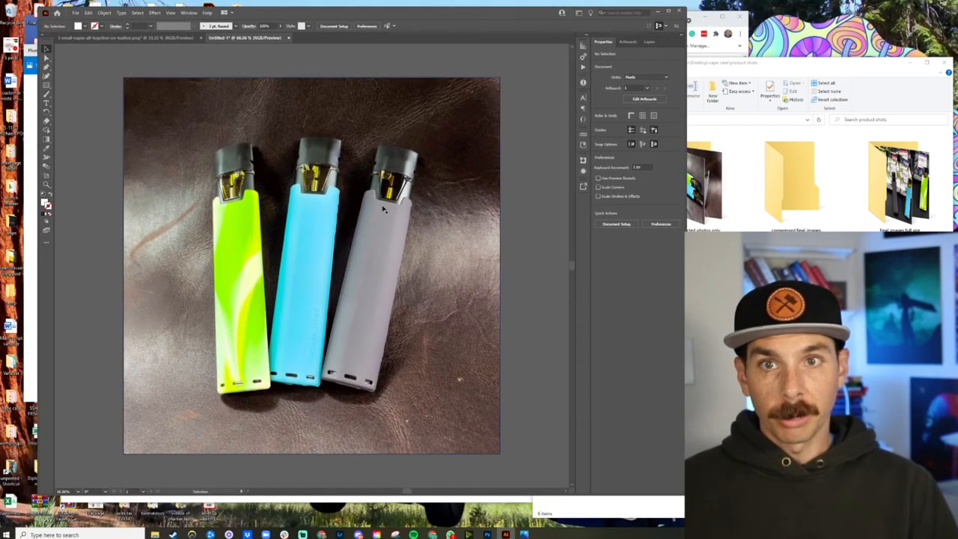
{"action": "left_click", "coordinate": [494, 231]}
{"action": "left_click", "coordinate": [528, 234]}
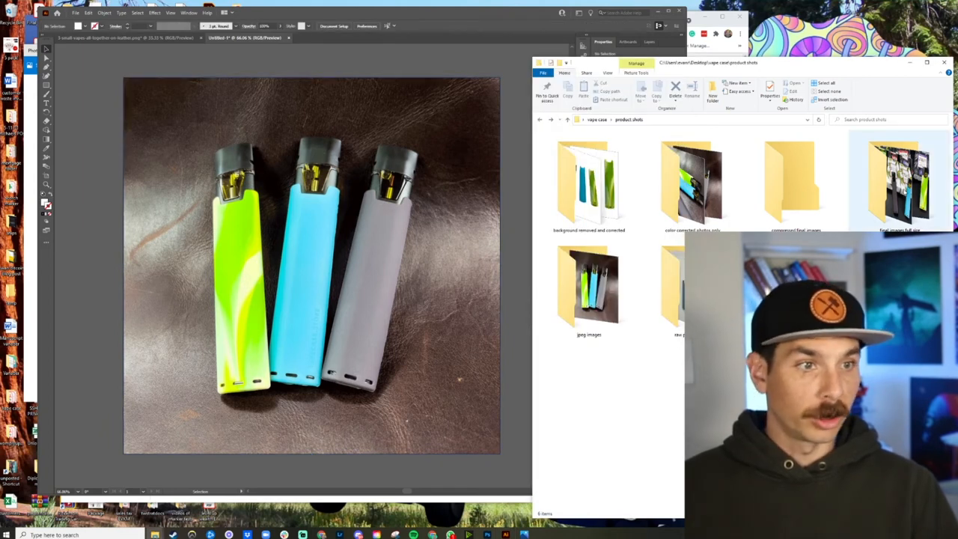
{"action": "double_click", "coordinate": [900, 179]}
{"action": "right_click", "coordinate": [599, 148]}
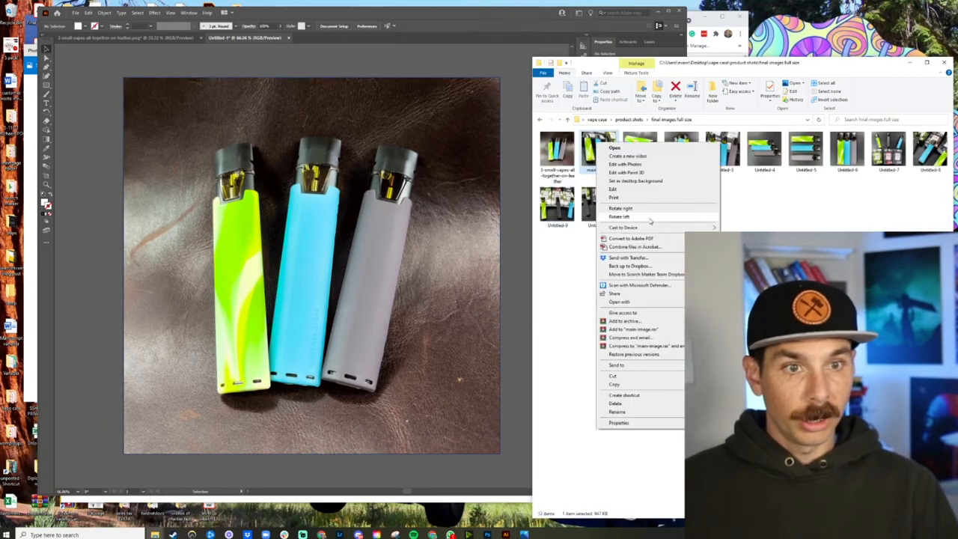
{"action": "left_click", "coordinate": [619, 384]}
{"action": "key", "text": "ctrl+v"}
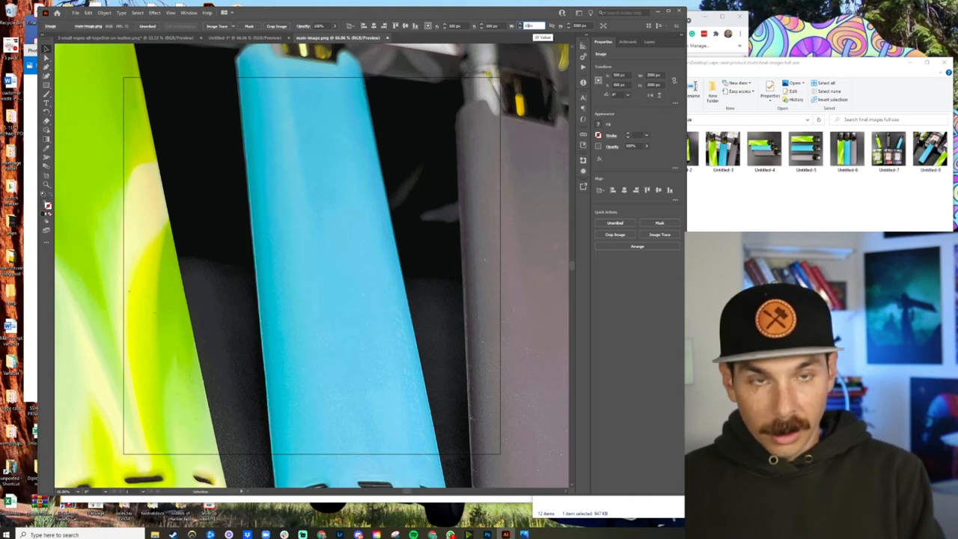
Scale the placed photo to fill the square artboard and bring up Save for Web (Legacy).
{"action": "key", "text": "Tab"}
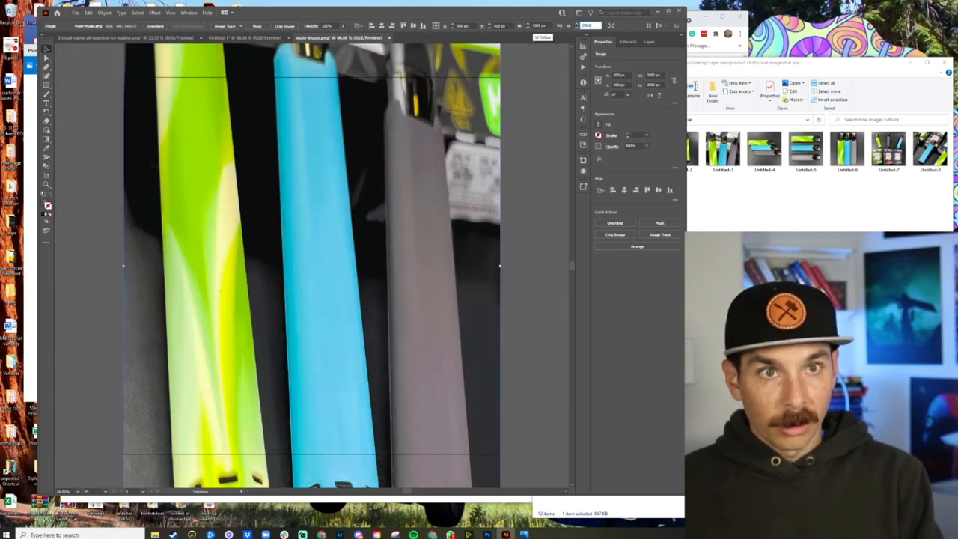
{"action": "key", "text": "Return"}
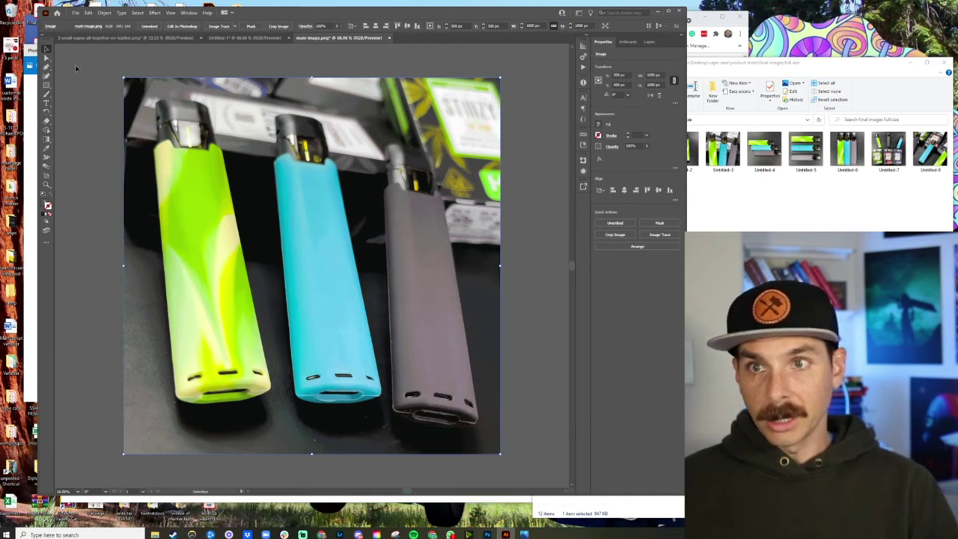
{"action": "left_click", "coordinate": [90, 60]}
{"action": "left_click", "coordinate": [75, 13]}
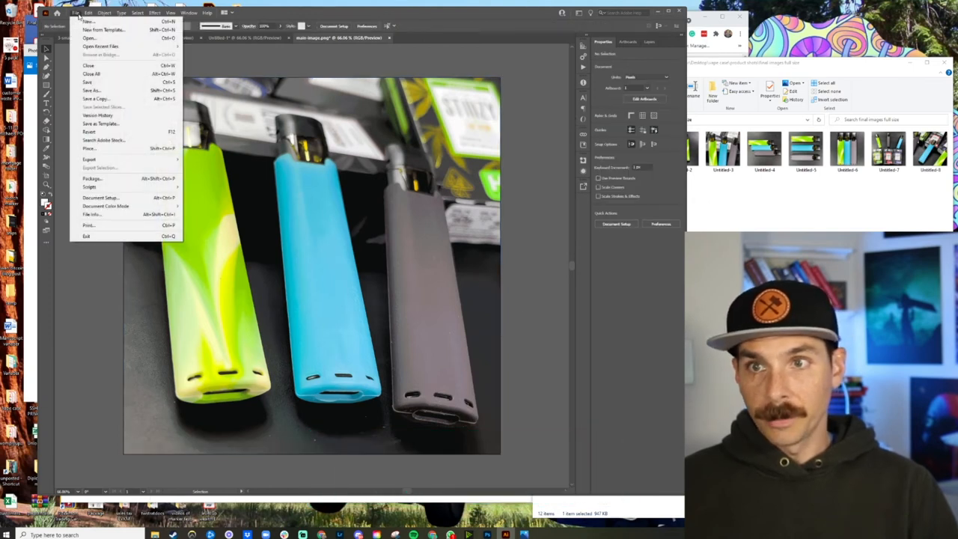
{"action": "left_click", "coordinate": [216, 176]}
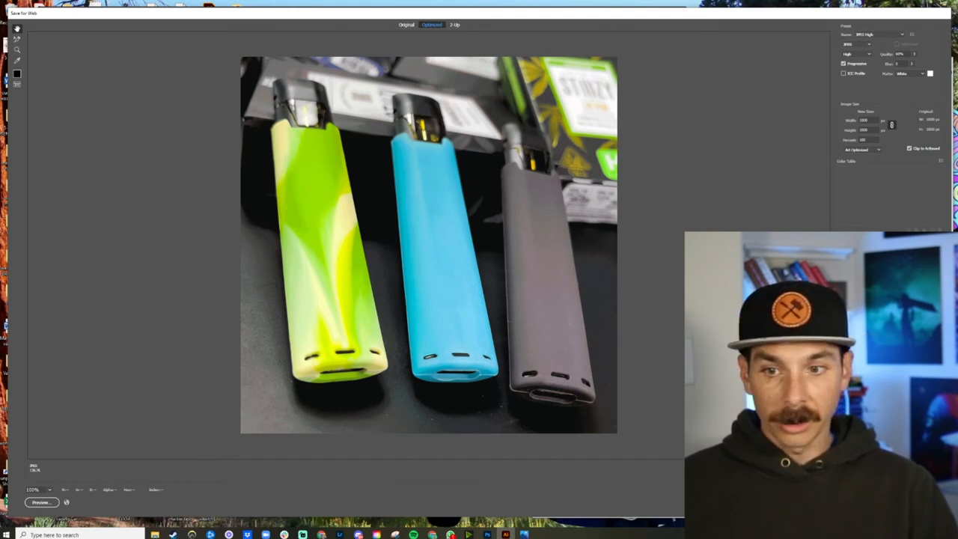
Save the optimized JPEG as main-image into product shots > jpeg images.
{"action": "key", "text": "Return"}
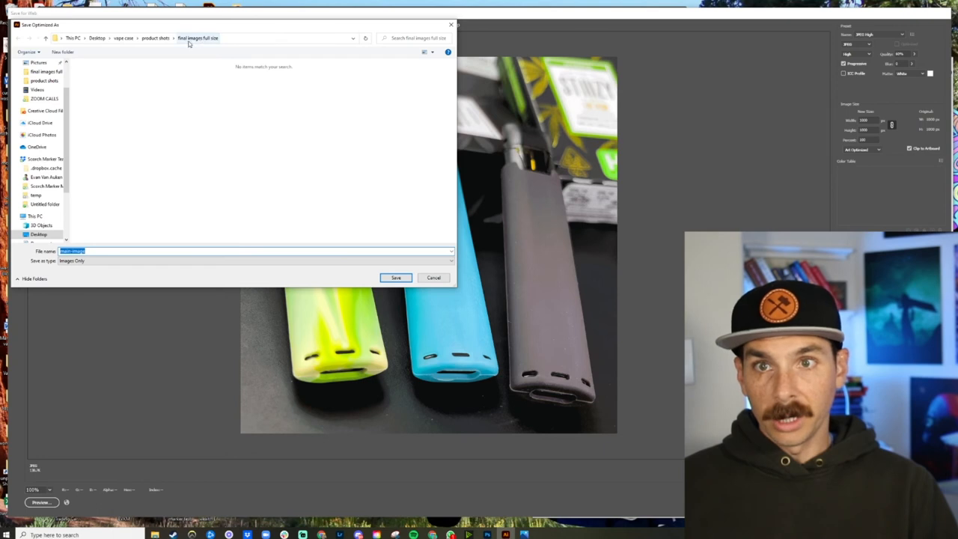
{"action": "left_click", "coordinate": [155, 39]}
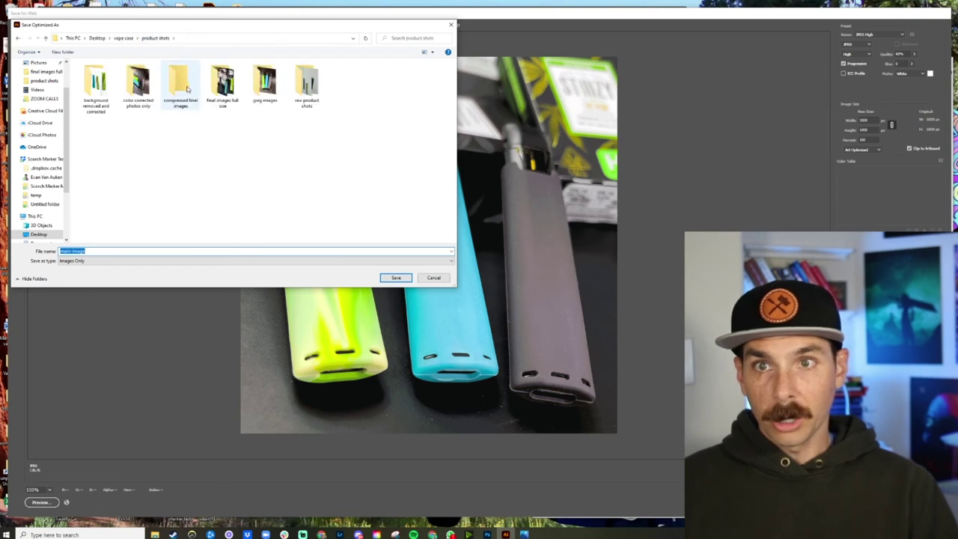
{"action": "double_click", "coordinate": [266, 81]}
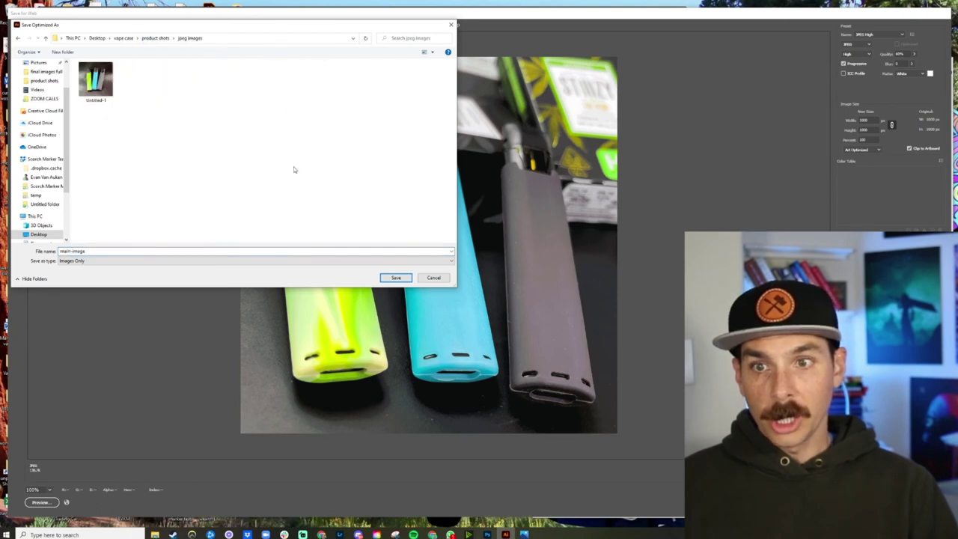
{"action": "left_click", "coordinate": [395, 277]}
{"action": "key", "text": "alt+Tab"}
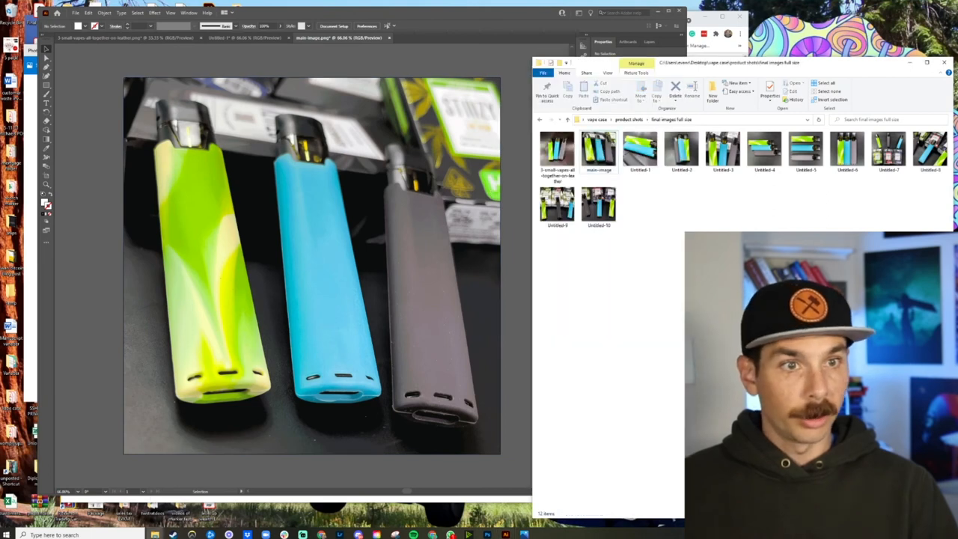
Load Untitled-1 from the full-size folder into Illustrator and export it via Save for Web (Legacy).
{"action": "right_click", "coordinate": [644, 160]}
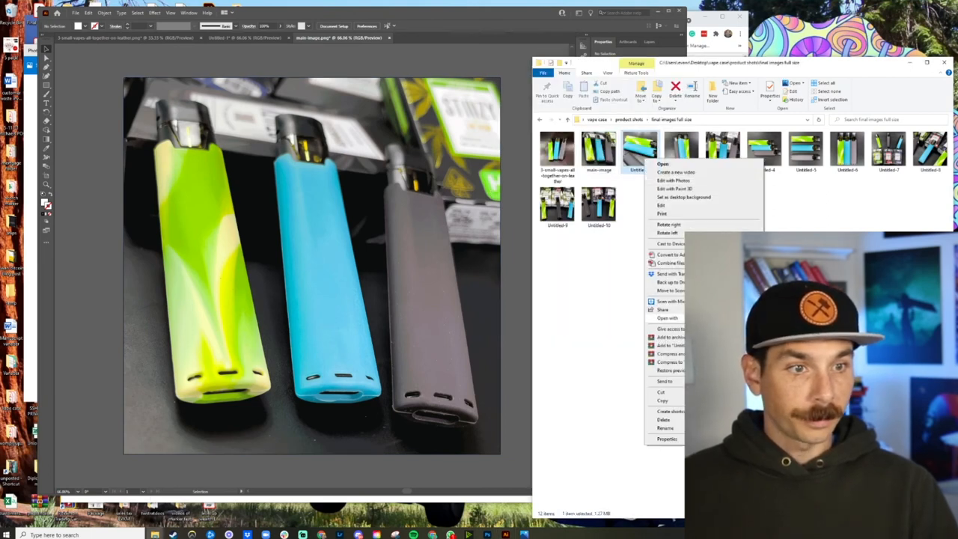
{"action": "left_click", "coordinate": [663, 164]}
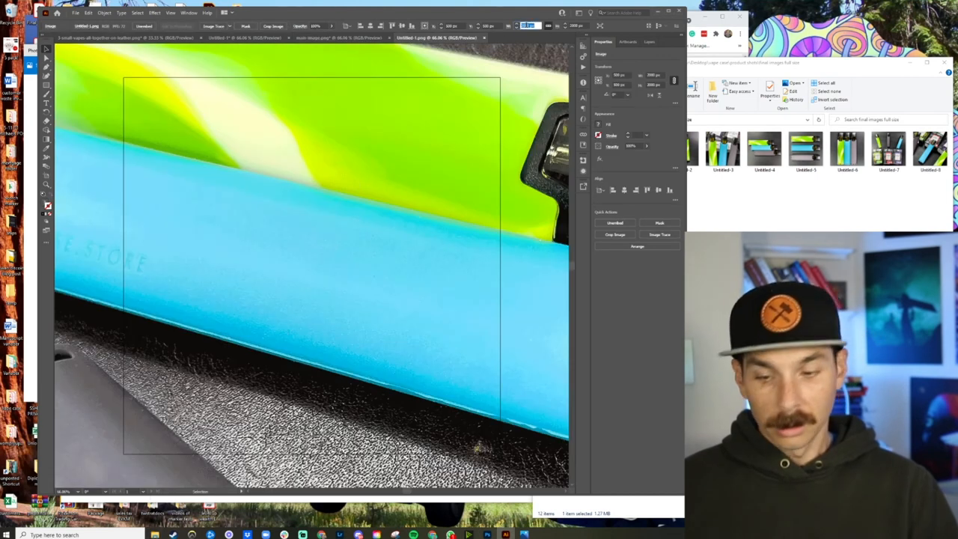
{"action": "key", "text": "ctrl+0"}
{"action": "left_click", "coordinate": [75, 12]}
{"action": "key", "text": "alt+shift+ctrl+s"}
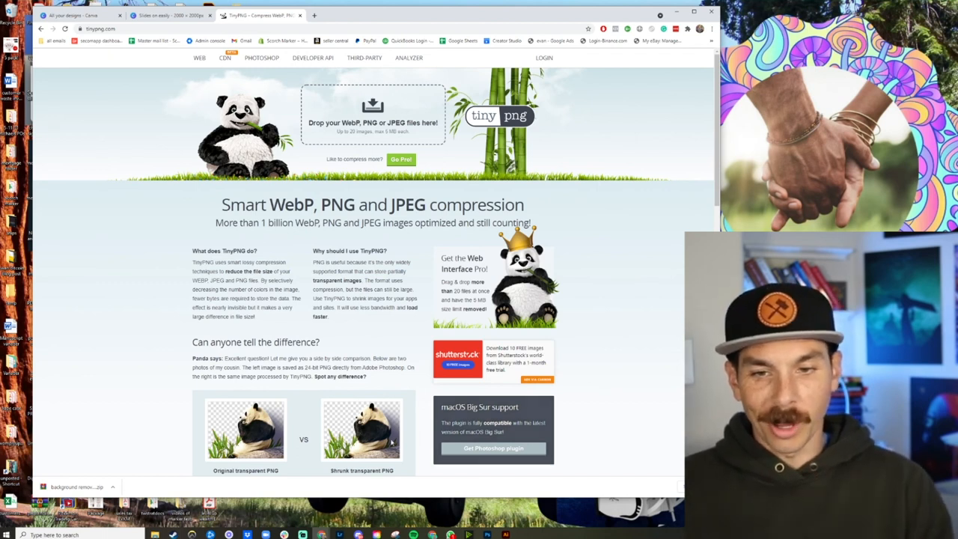
Go to the bg removed JPEG folder and check the file properties of image 1.
{"action": "mouse_move", "coordinate": [172, 534]}
{"action": "left_click", "coordinate": [127, 504]}
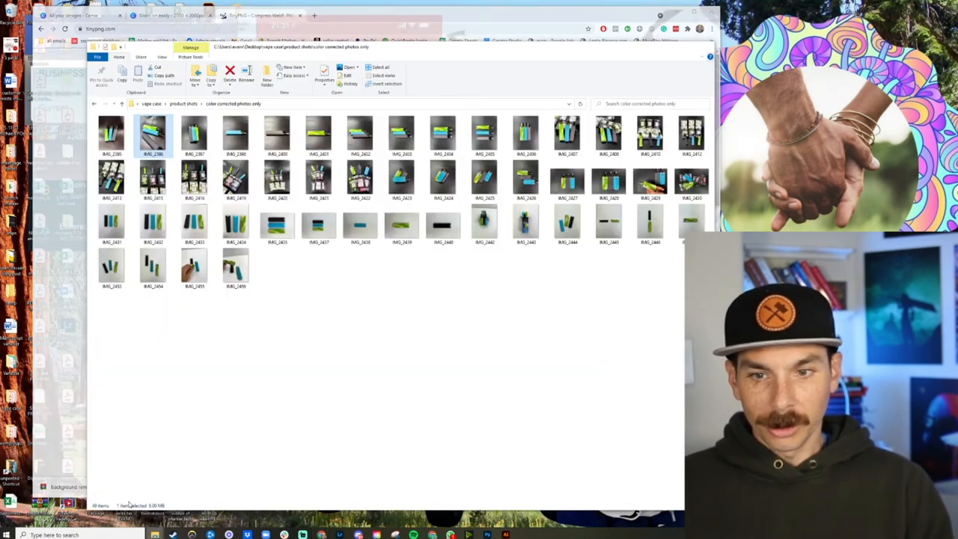
{"action": "left_click", "coordinate": [95, 105]}
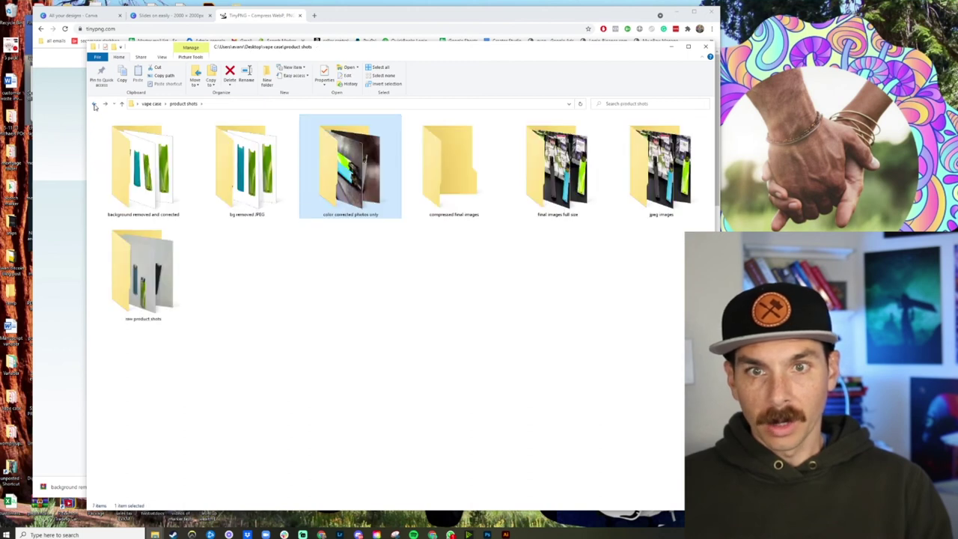
{"action": "double_click", "coordinate": [266, 182]}
{"action": "right_click", "coordinate": [111, 135]}
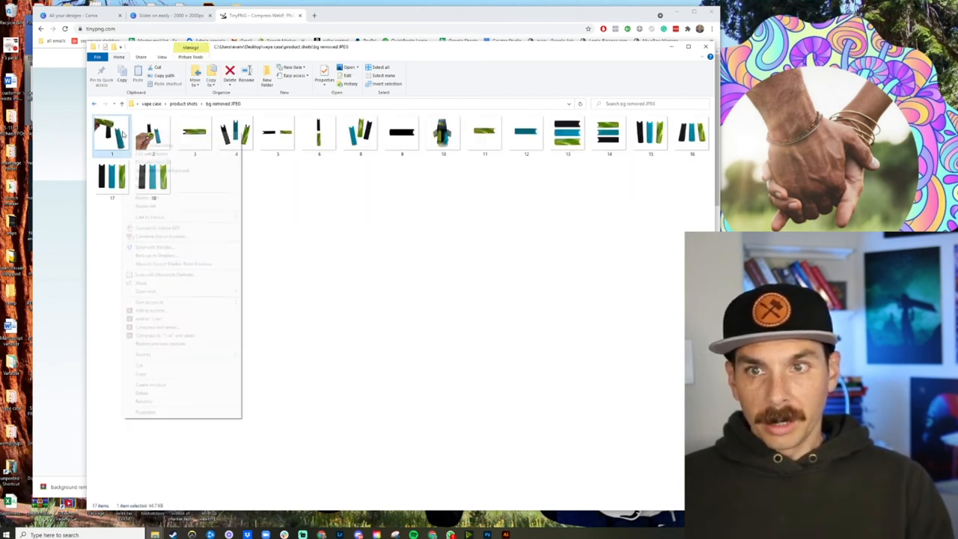
{"action": "left_click", "coordinate": [146, 412]}
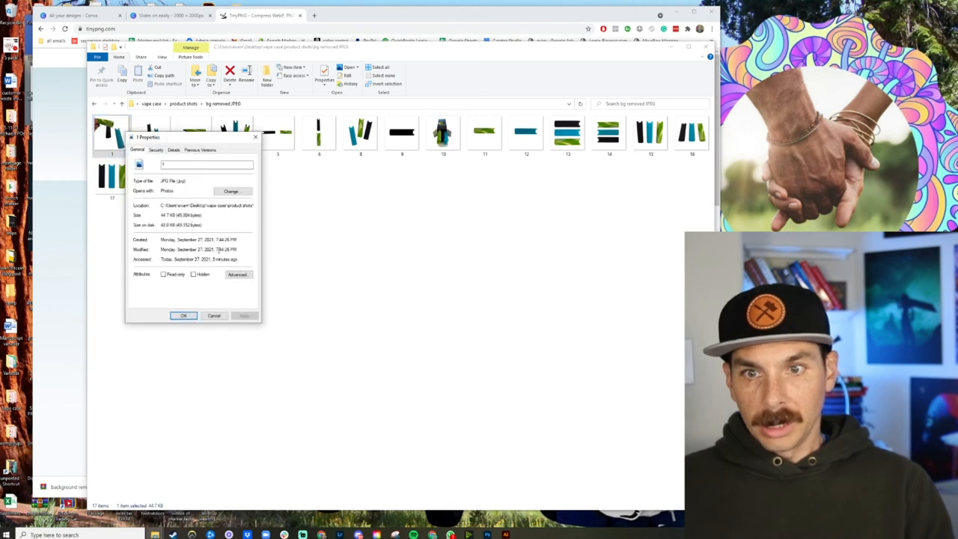
{"action": "left_click", "coordinate": [213, 316]}
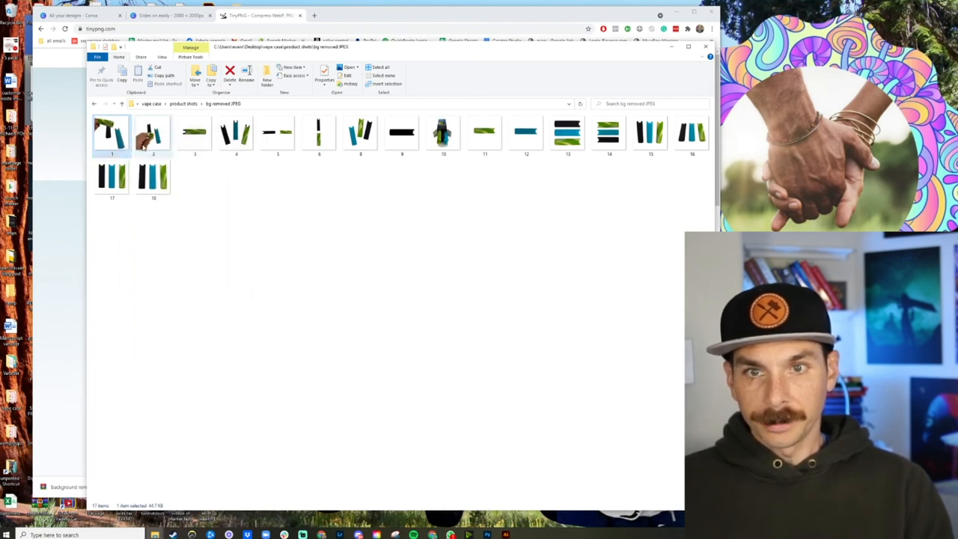
Select all background-removed JPEGs and drop them onto TinyPNG for compression.
{"action": "left_click_drag", "start_coordinate": [100, 224], "coordinate": [701, 225]}
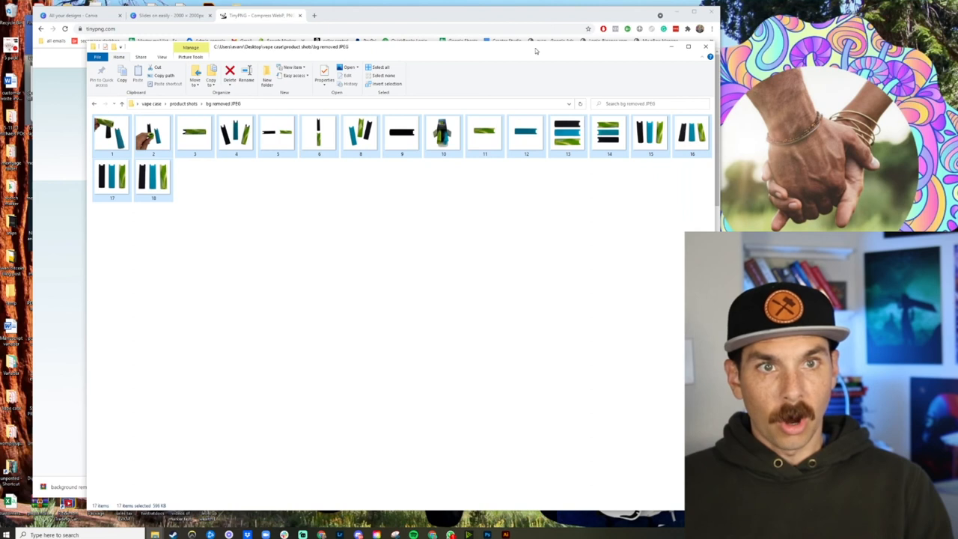
{"action": "left_click_drag", "start_coordinate": [536, 50], "coordinate": [847, 67]}
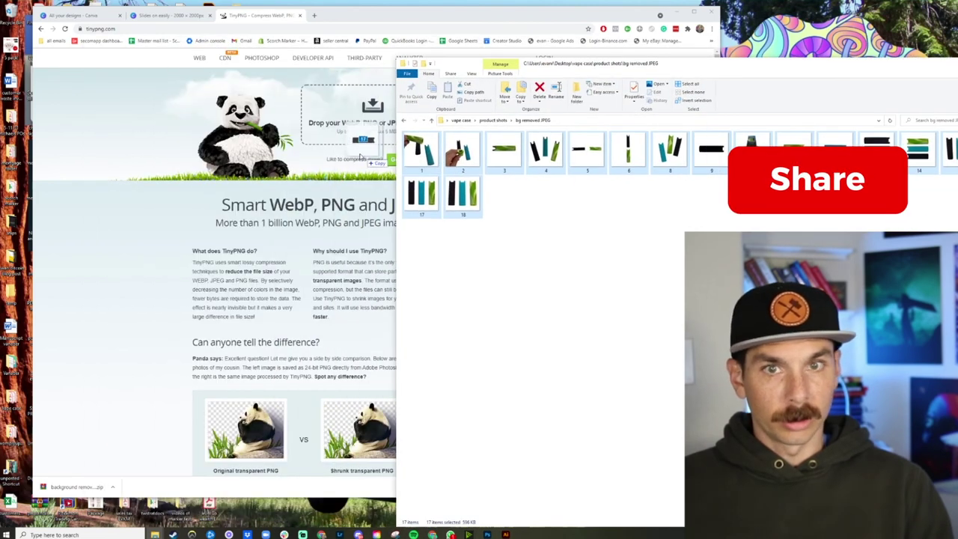
{"action": "left_click_drag", "start_coordinate": [360, 156], "coordinate": [366, 131]}
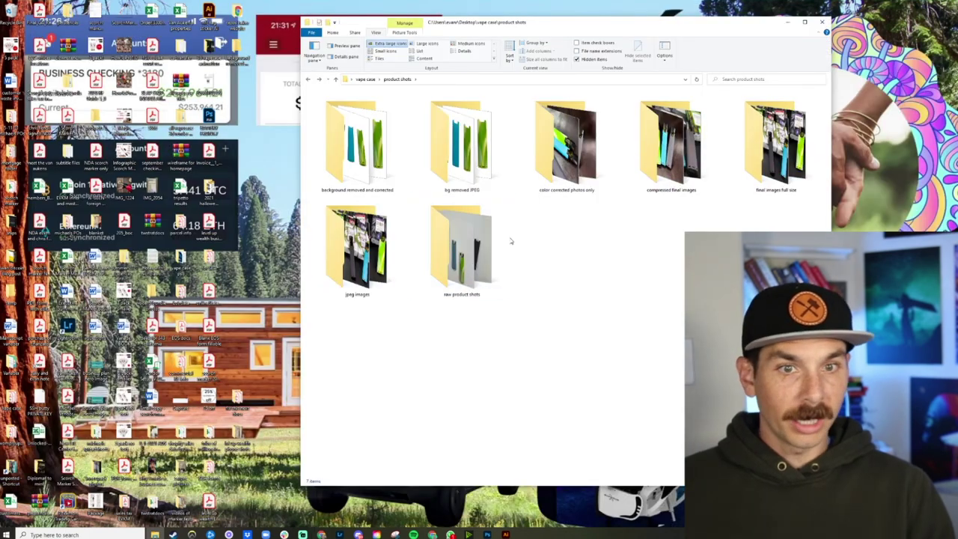
Navigate to the compressed final images folder and preview 17.jpg in Photos.
{"action": "double_click", "coordinate": [462, 247]}
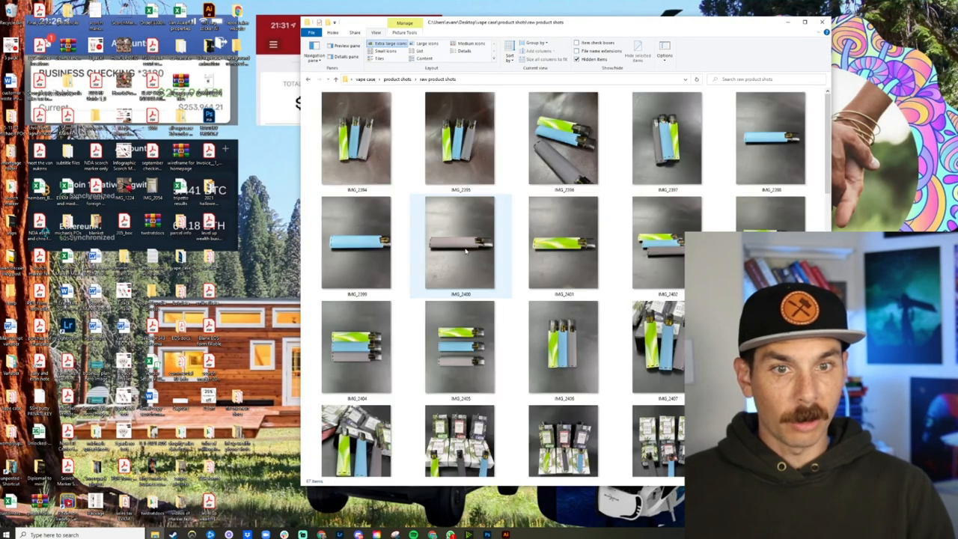
{"action": "scroll", "coordinate": [642, 319], "scroll_direction": "down", "scroll_amount": 5}
{"action": "scroll", "coordinate": [641, 319], "scroll_direction": "down", "scroll_amount": 5}
{"action": "scroll", "coordinate": [642, 319], "scroll_direction": "down", "scroll_amount": 3}
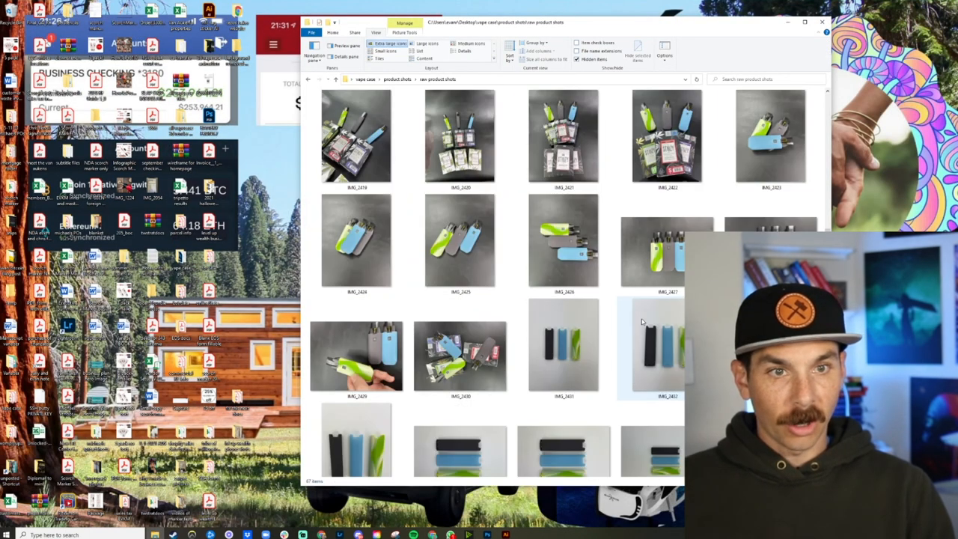
{"action": "left_click", "coordinate": [309, 79]}
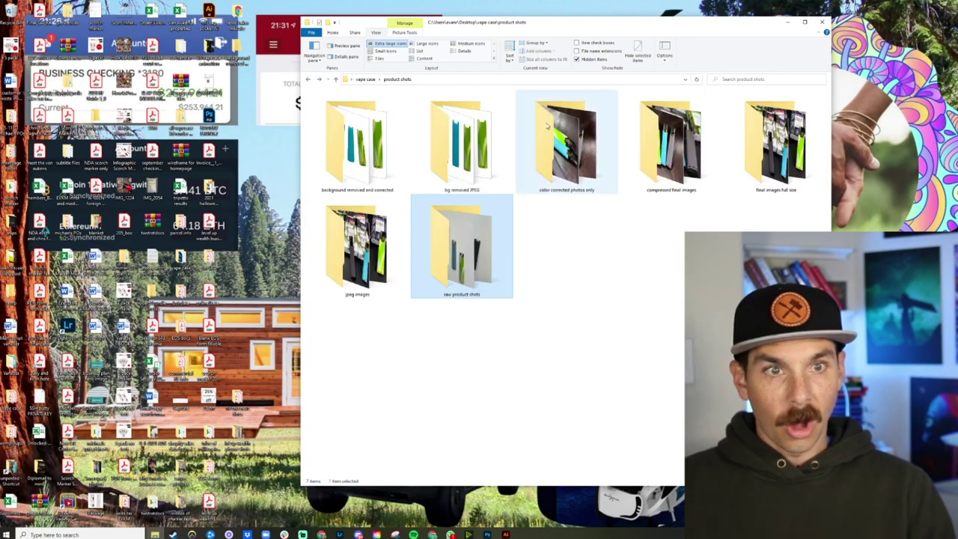
{"action": "double_click", "coordinate": [655, 142]}
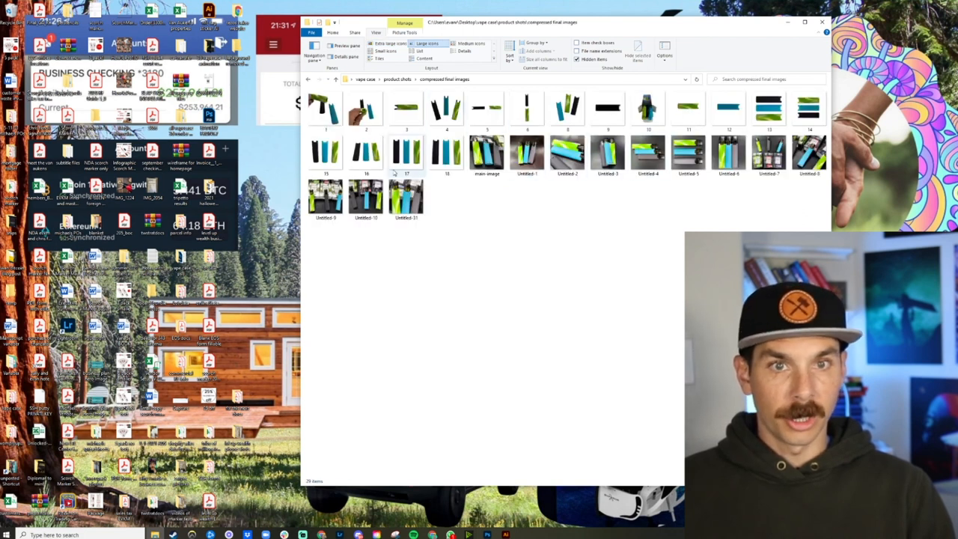
{"action": "double_click", "coordinate": [407, 153]}
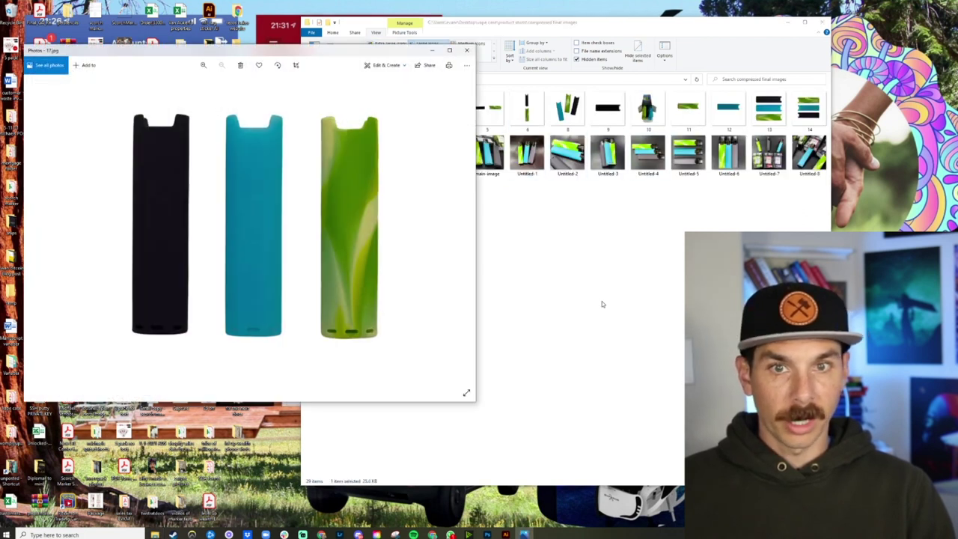
{"action": "left_click", "coordinate": [470, 51]}
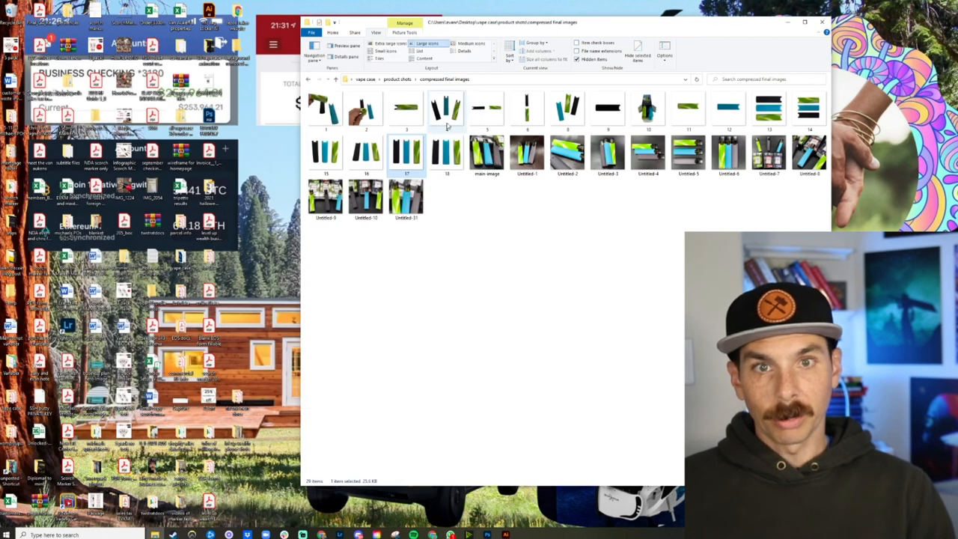